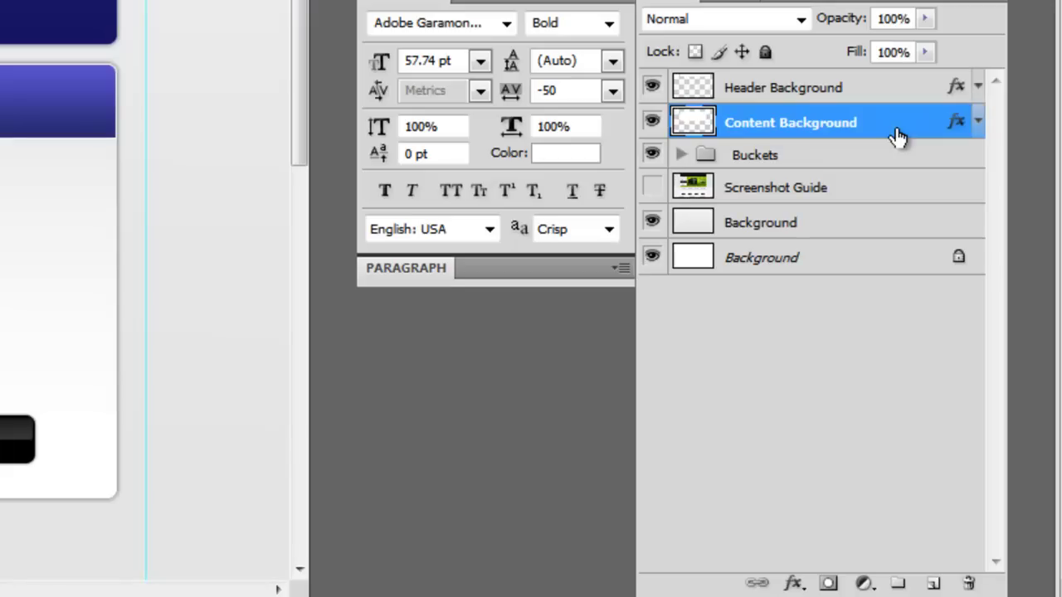
# - Create a layer group named 'Content' and move the Content Background layer into it
pyautogui.click(896, 585)
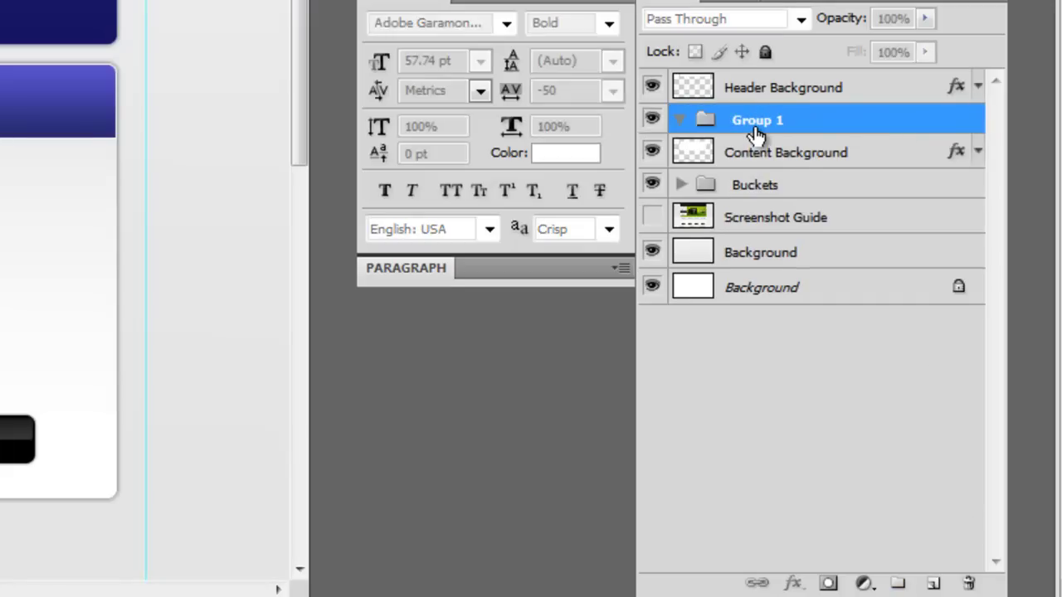
pyautogui.write('Content')
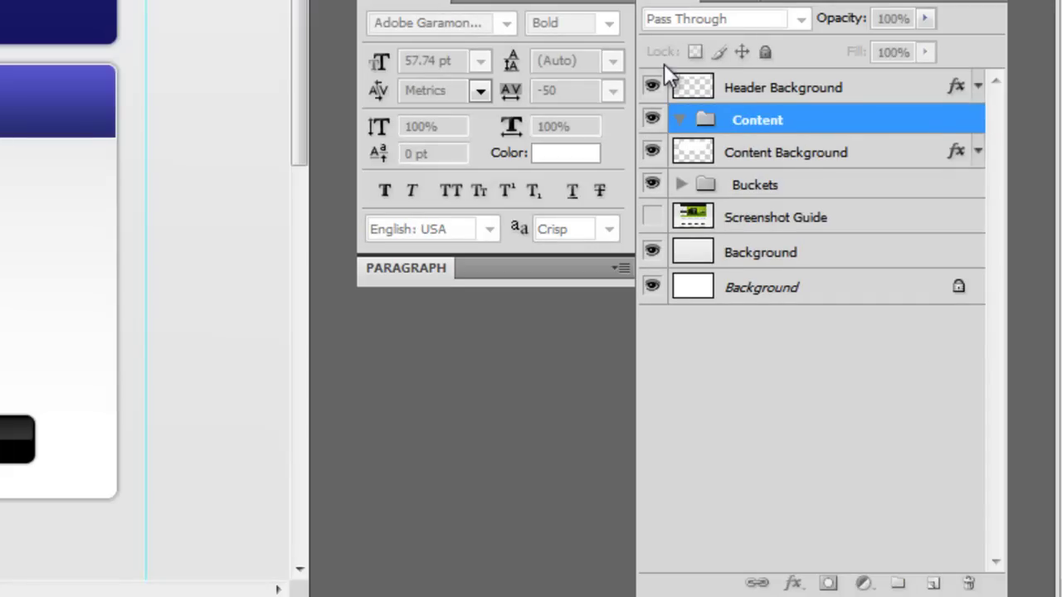
pyautogui.press('Return')
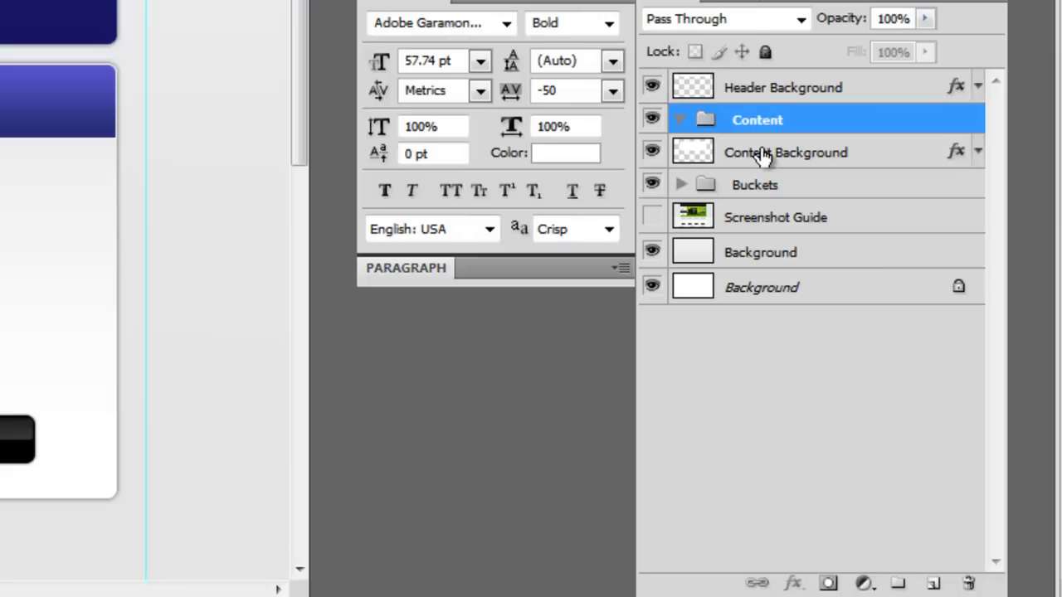
pyautogui.moveTo(761, 158); pyautogui.dragTo(763, 126)
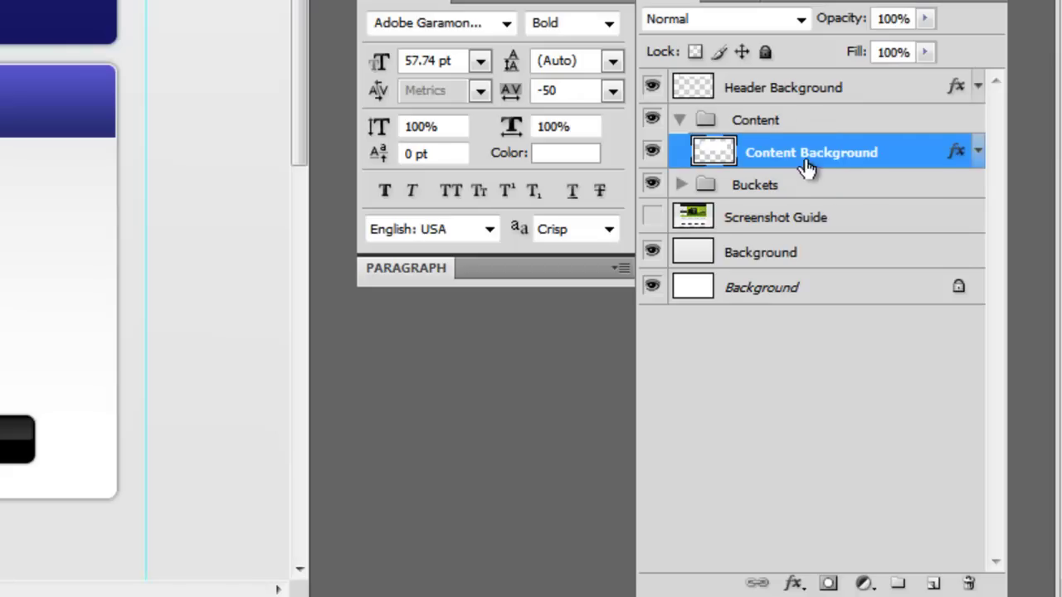
# - Add a nested group named 'Photo' inside Content, then select the Content Background layer
pyautogui.click(898, 583)
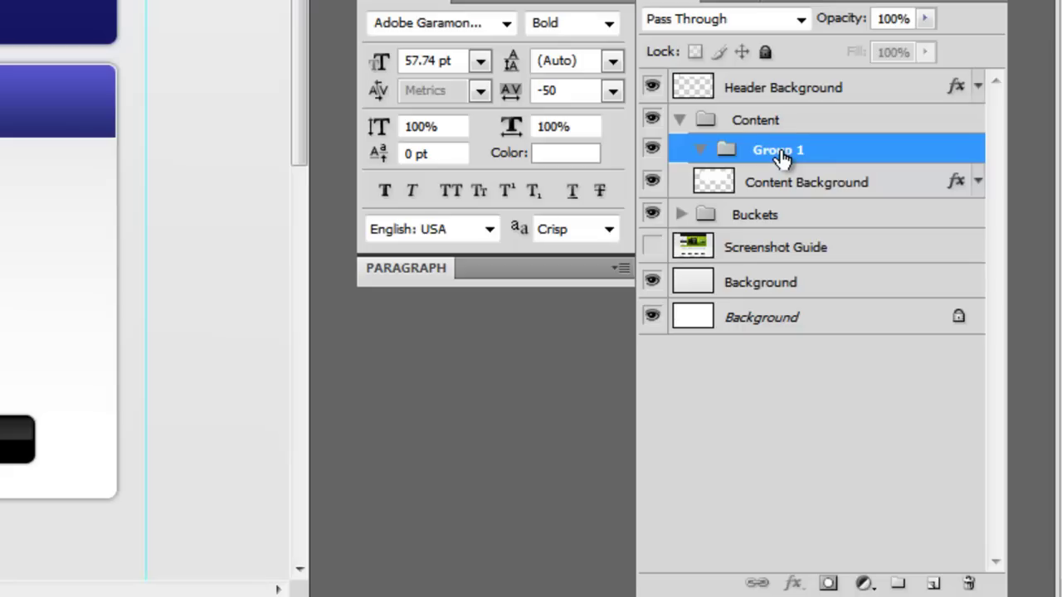
pyautogui.doubleClick(784, 151)
pyautogui.write('Photo')
pyautogui.press('Return')
pyautogui.click(758, 178)
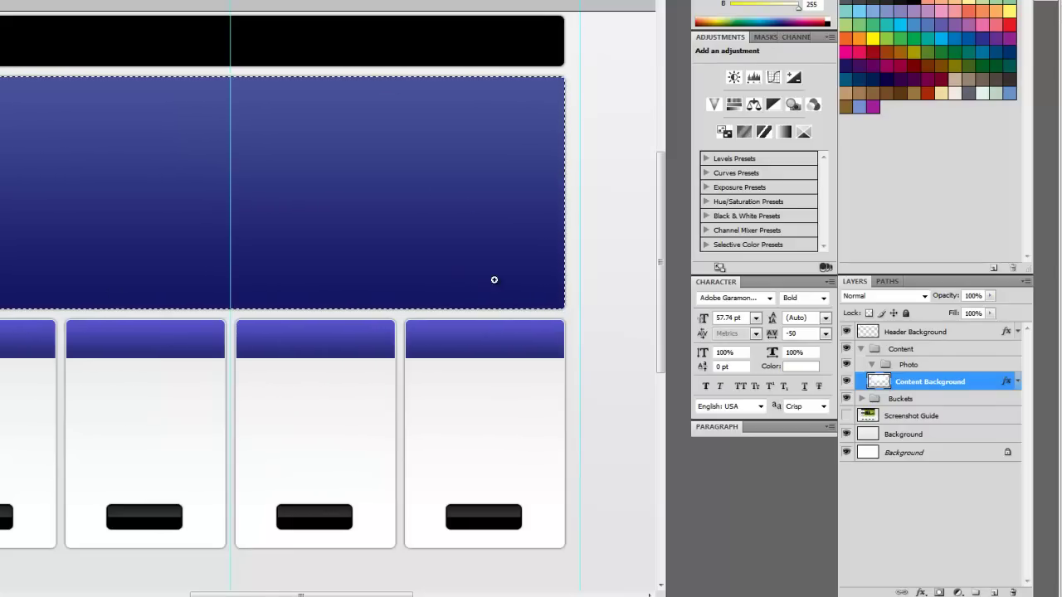
# - Add a layer mask to the Photo group from the content-area selection
pyautogui.click(937, 367)
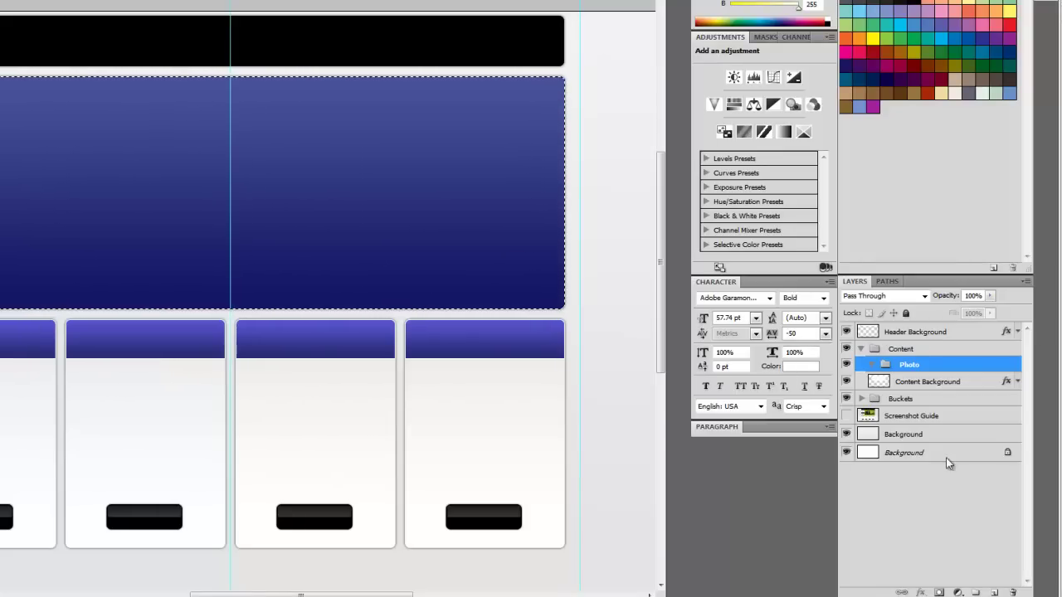
pyautogui.click(939, 592)
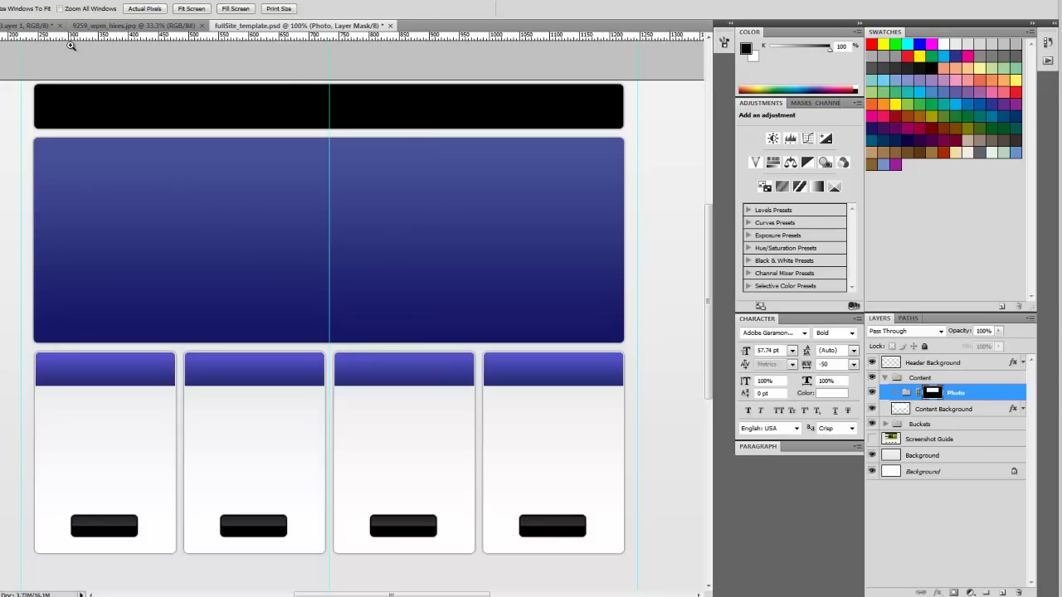
# - Paste the power-button photo from 9259_wpm_hires.jpg into the Photo group and shift it up and right
pyautogui.click(110, 25)
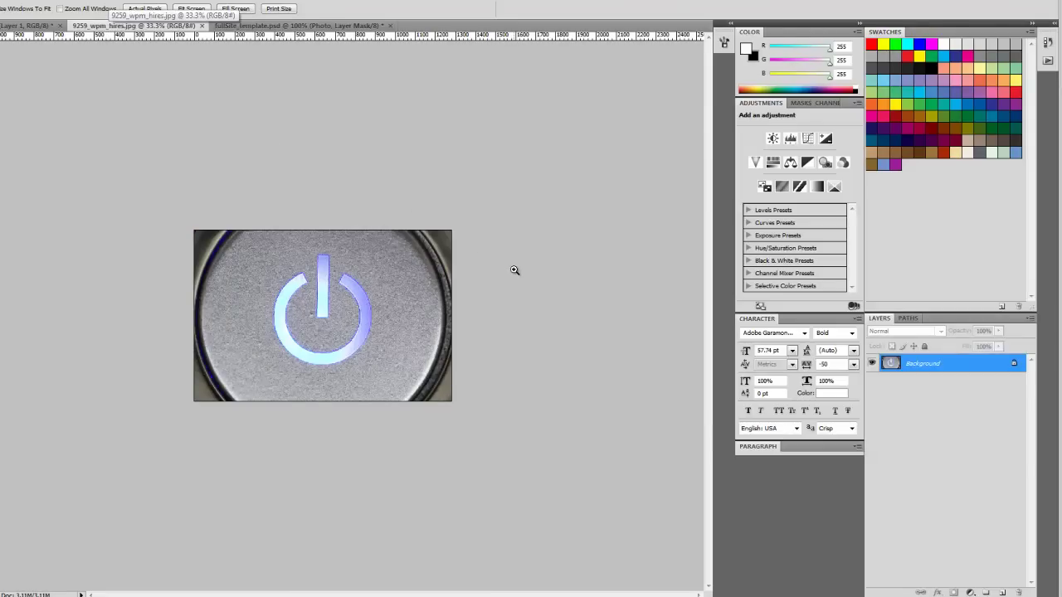
pyautogui.hotkey('ctrl', 'Tab')
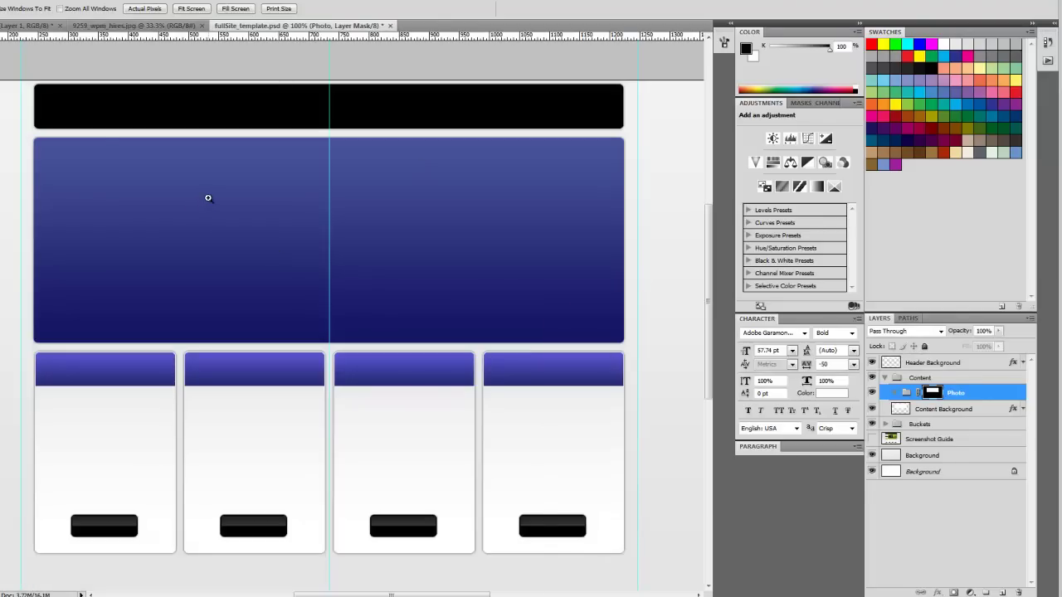
pyautogui.hotkey('ctrl', 'v')
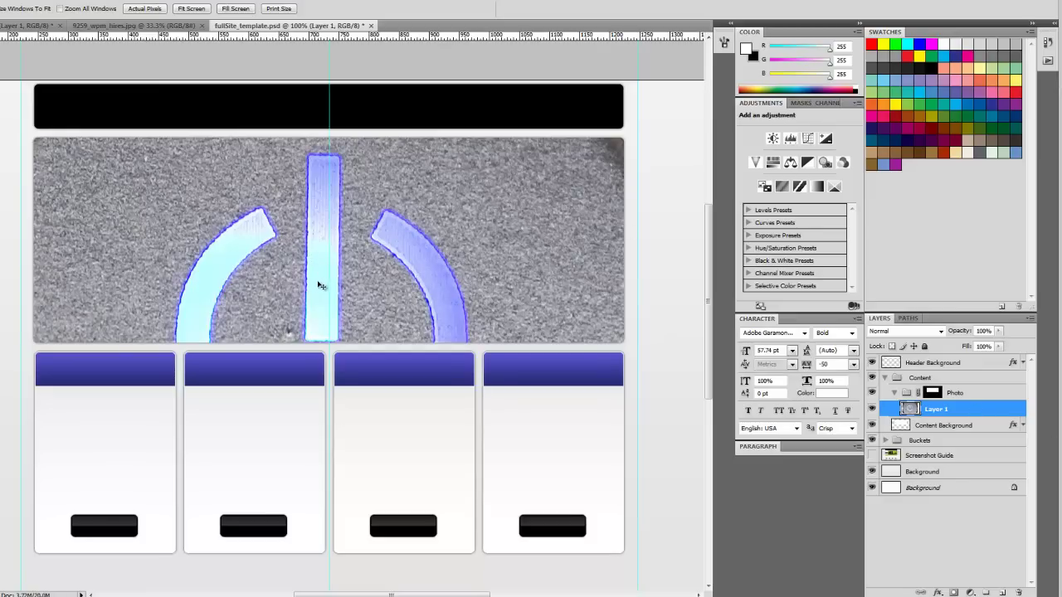
pyautogui.moveTo(316, 288); pyautogui.dragTo(465, 256)
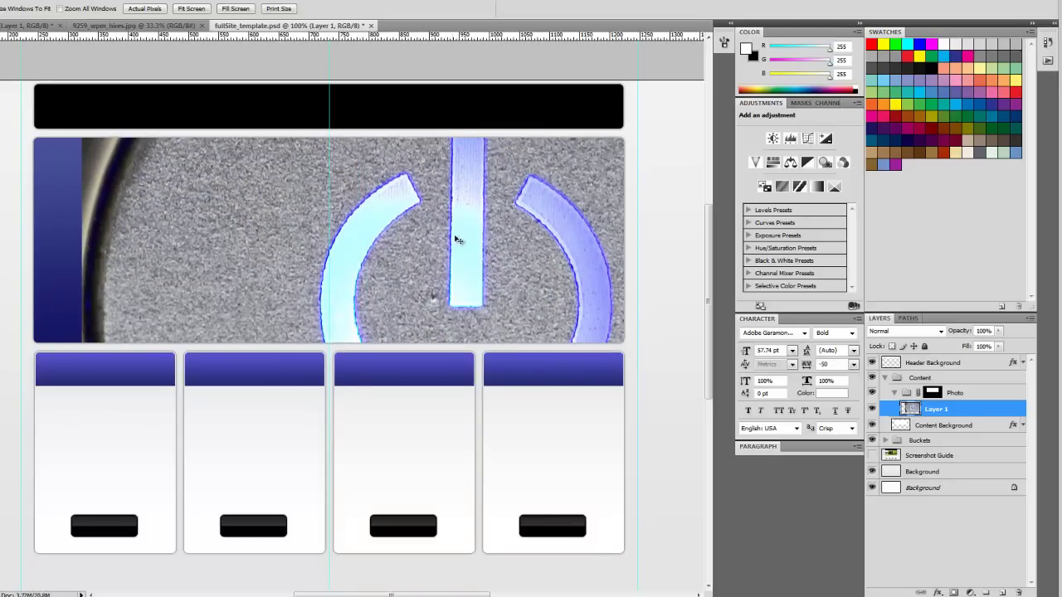
pyautogui.moveTo(457, 240); pyautogui.dragTo(477, 208)
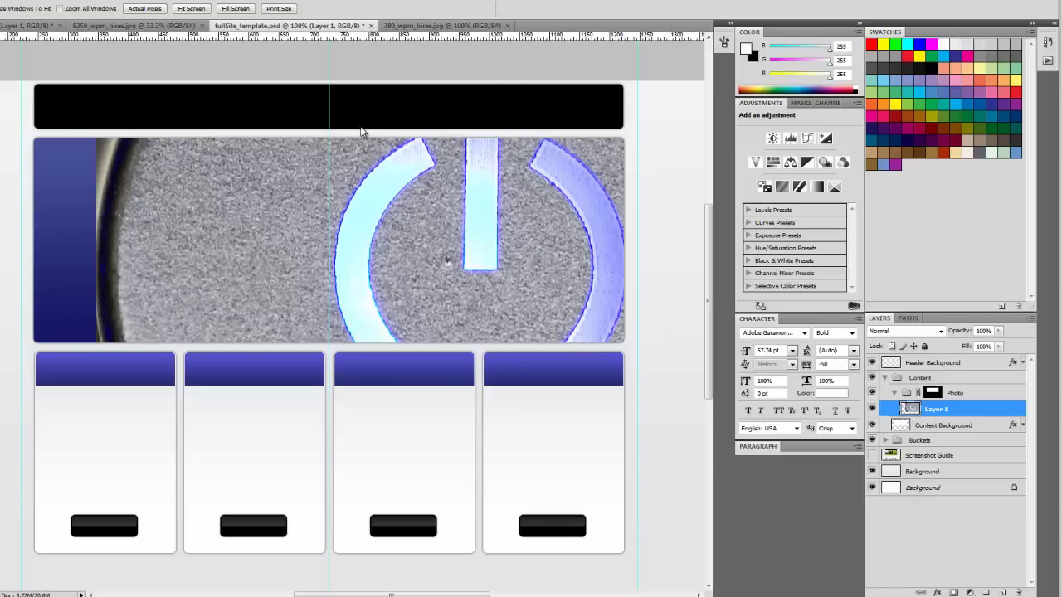
# - Paste the night-scene photo from 380_wpm_hires.jpg as Layer 2 over the content area's right side
pyautogui.click(433, 28)
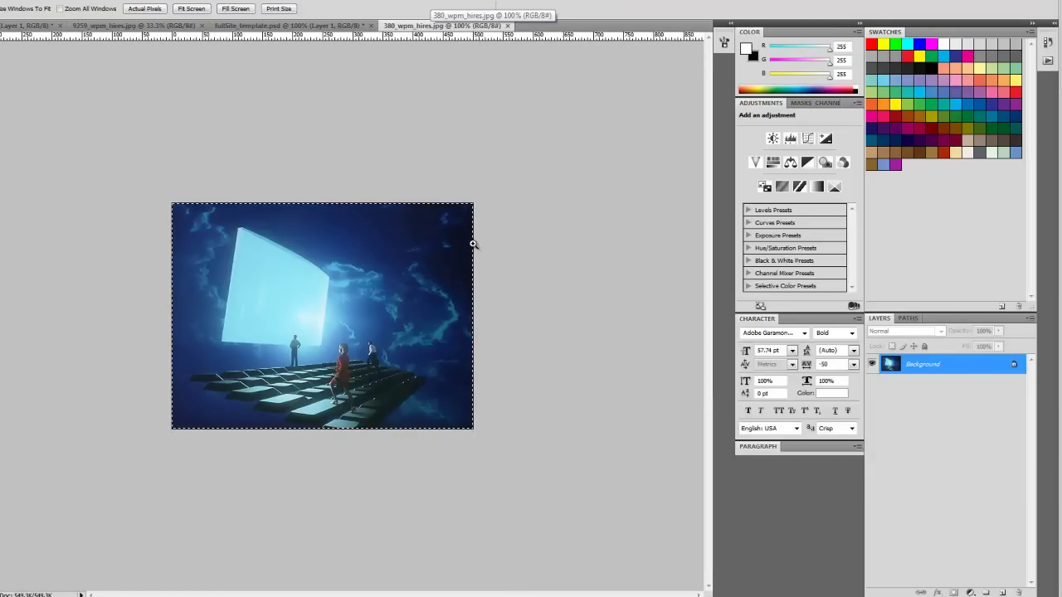
pyautogui.hotkey('ctrl', 'shift', 'Tab')
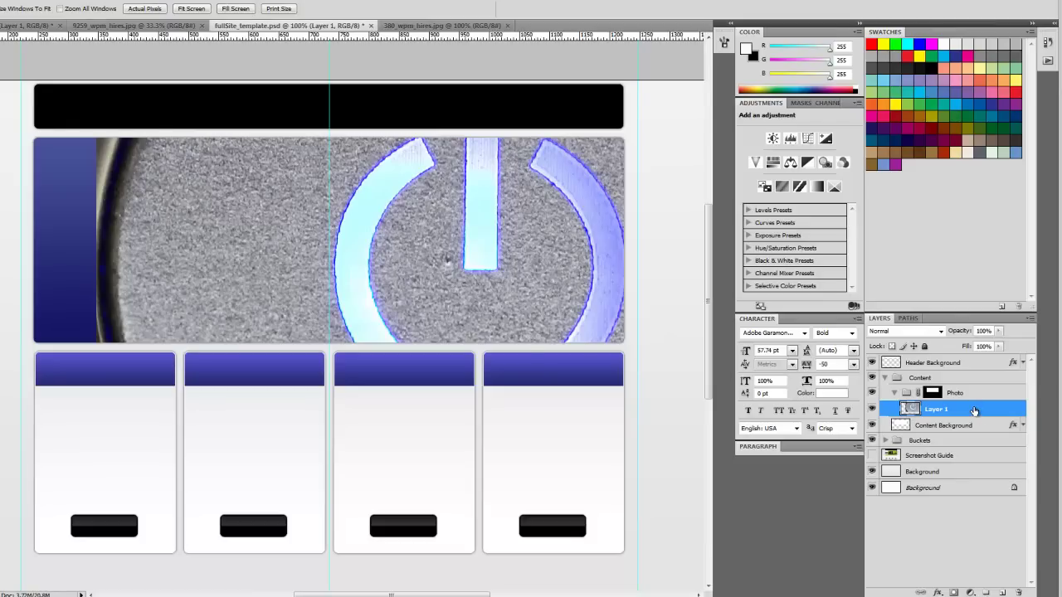
pyautogui.hotkey('ctrl', 'v')
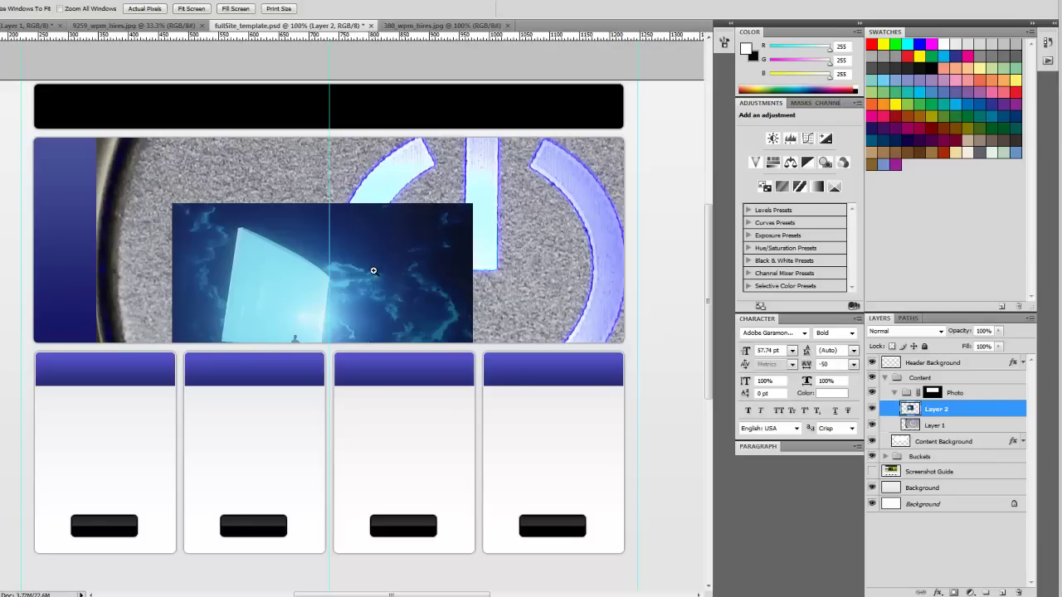
pyautogui.moveTo(382, 267); pyautogui.dragTo(539, 191)
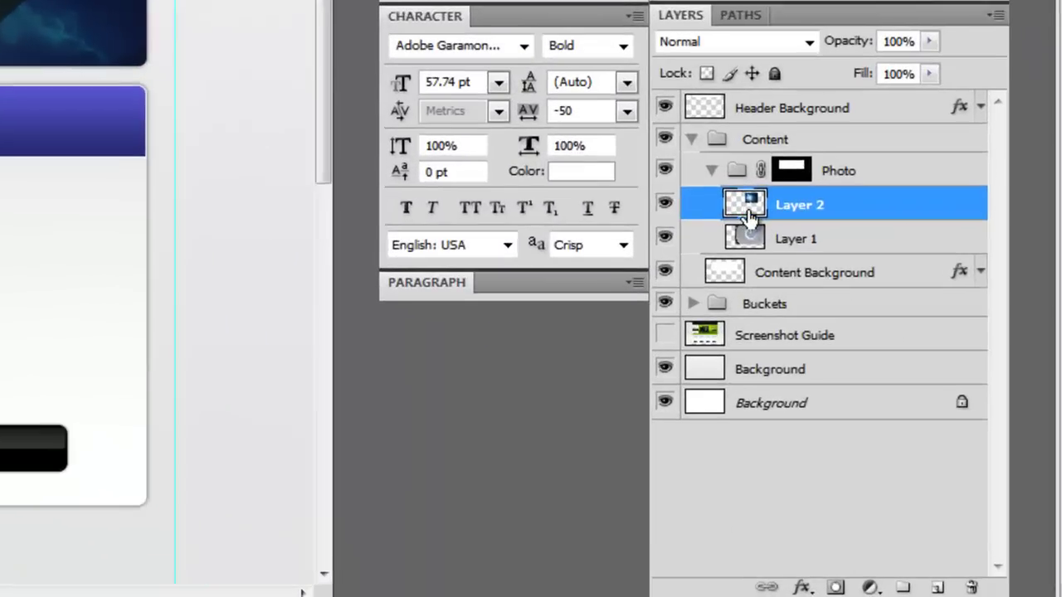
# - Delete the power-button layer, rename Layer 2 to 'Photo', and show the screenshot guide
pyautogui.click(903, 426)
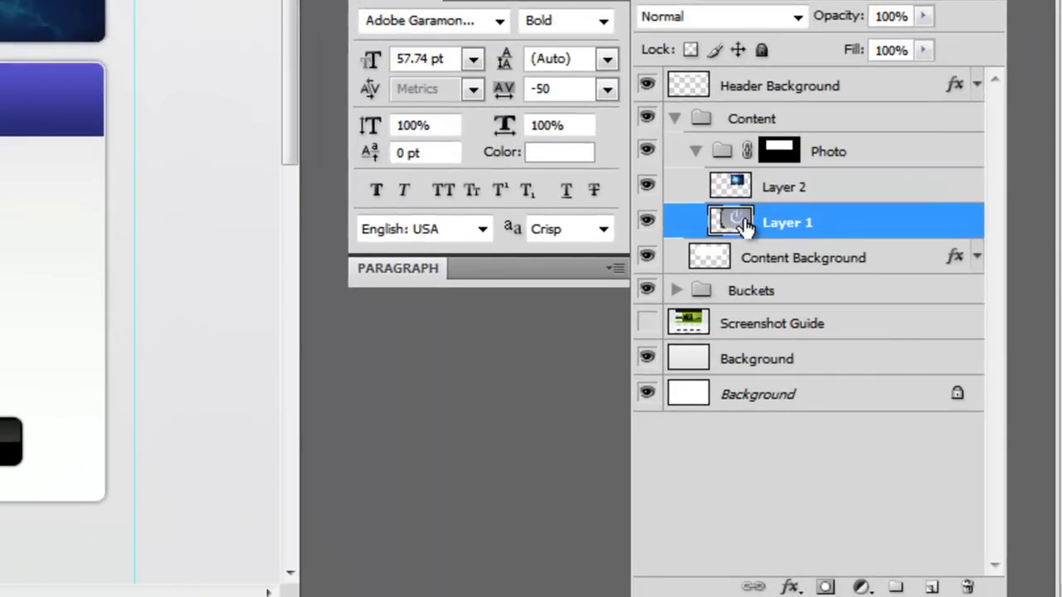
pyautogui.moveTo(742, 223); pyautogui.dragTo(972, 585)
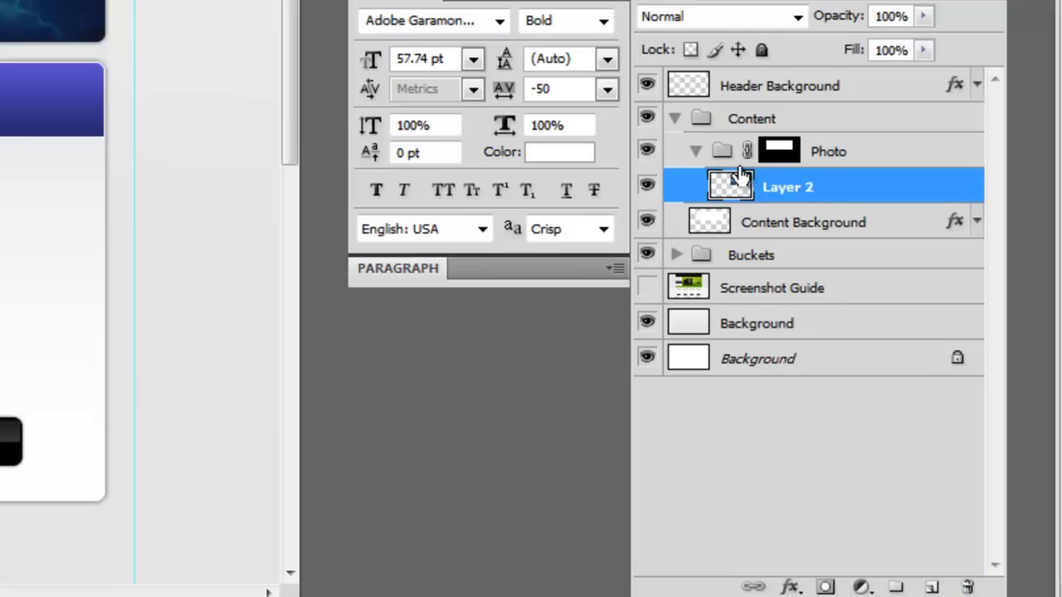
pyautogui.doubleClick(784, 189)
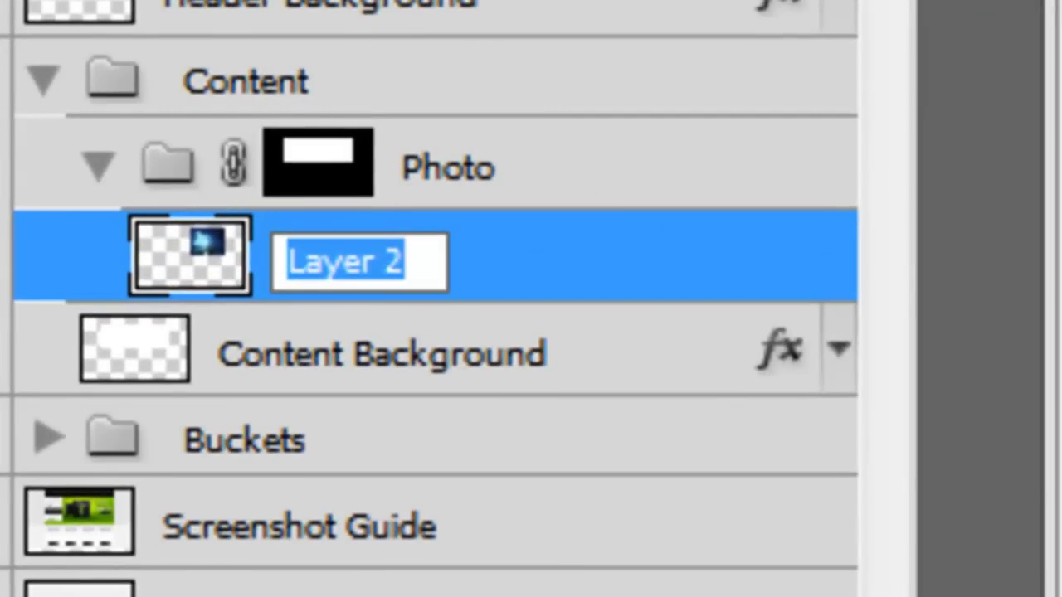
pyautogui.write('Photo')
pyautogui.press('Return')
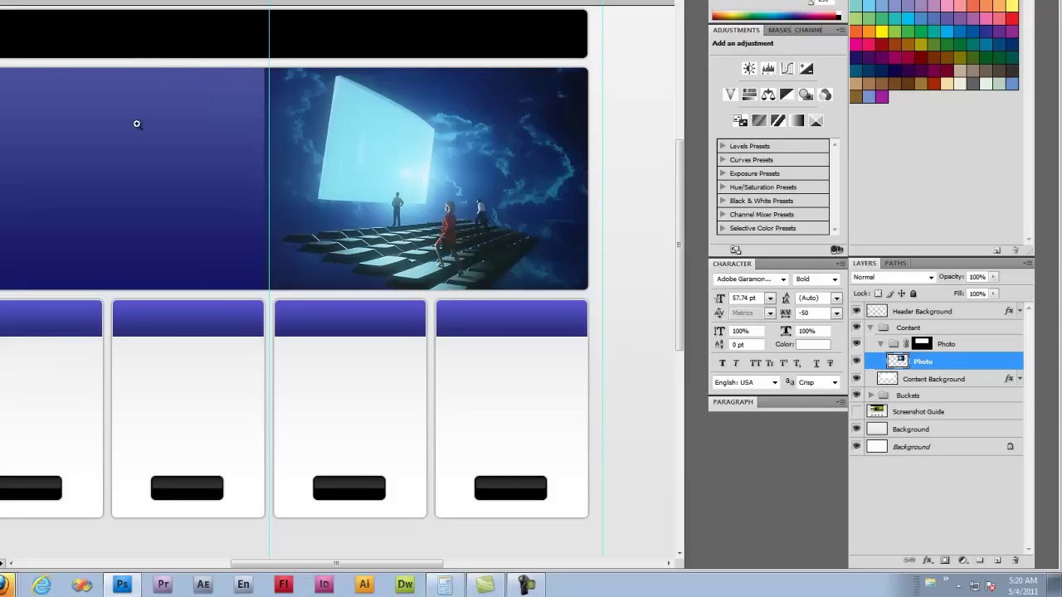
pyautogui.click(857, 412)
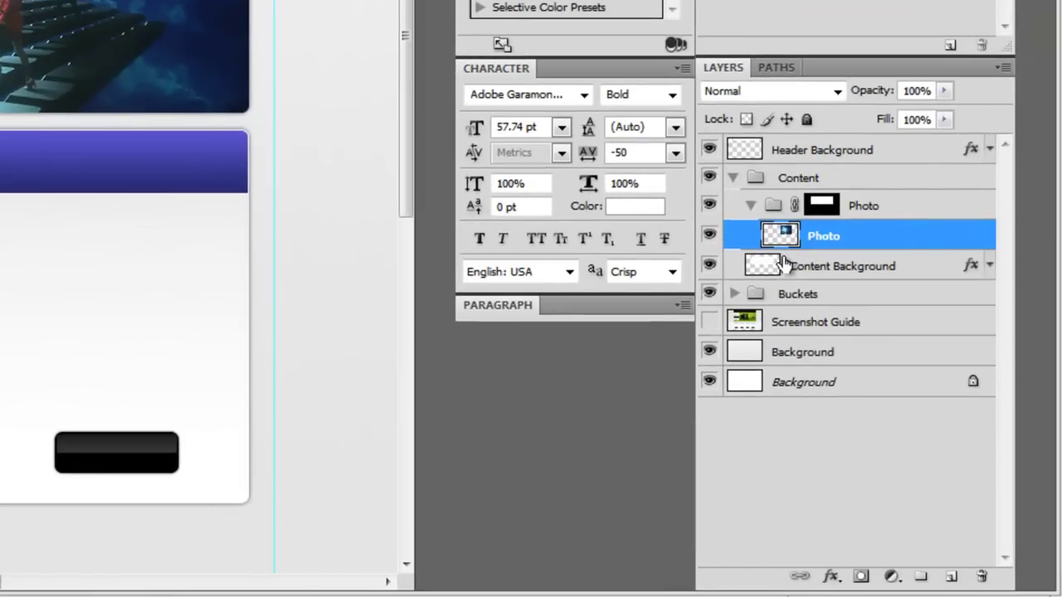
# - Set the start stop of Content Background's gradient overlay to dark navy 0f1e43
pyautogui.click(961, 271)
pyautogui.click(989, 266)
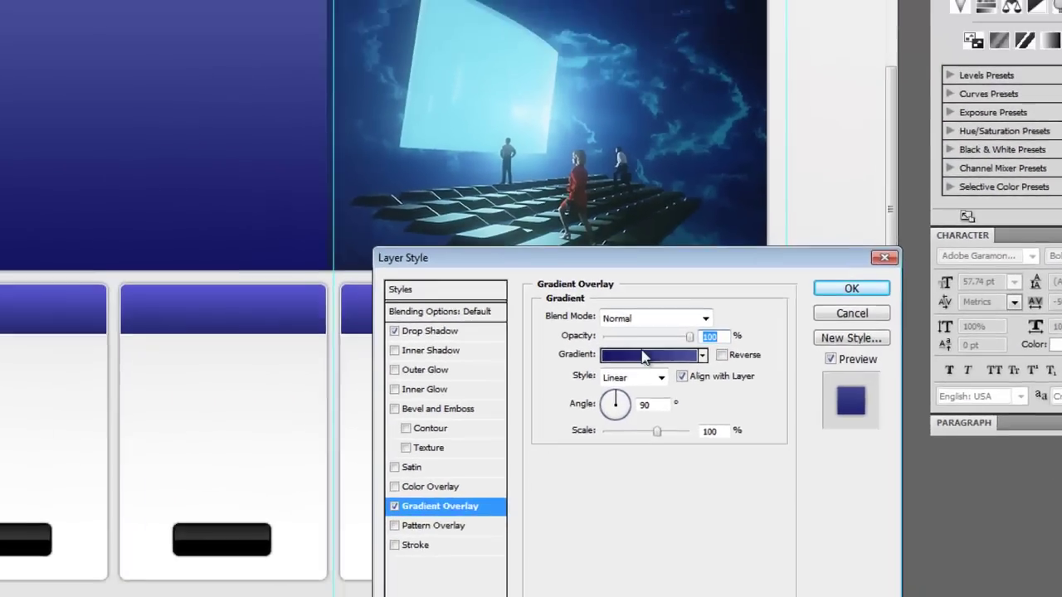
pyautogui.click(644, 357)
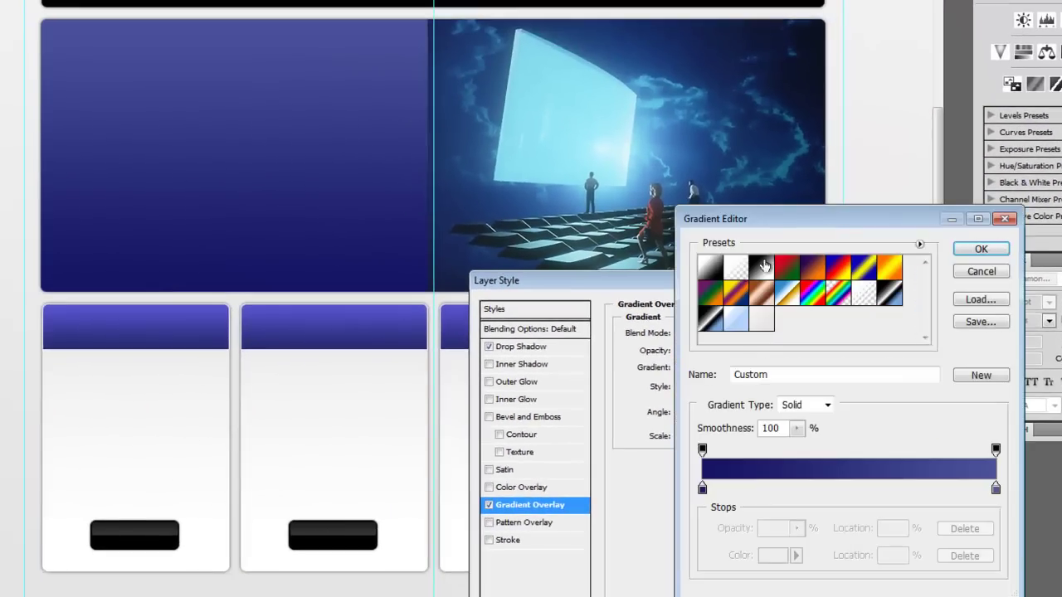
pyautogui.moveTo(738, 218); pyautogui.dragTo(690, 223)
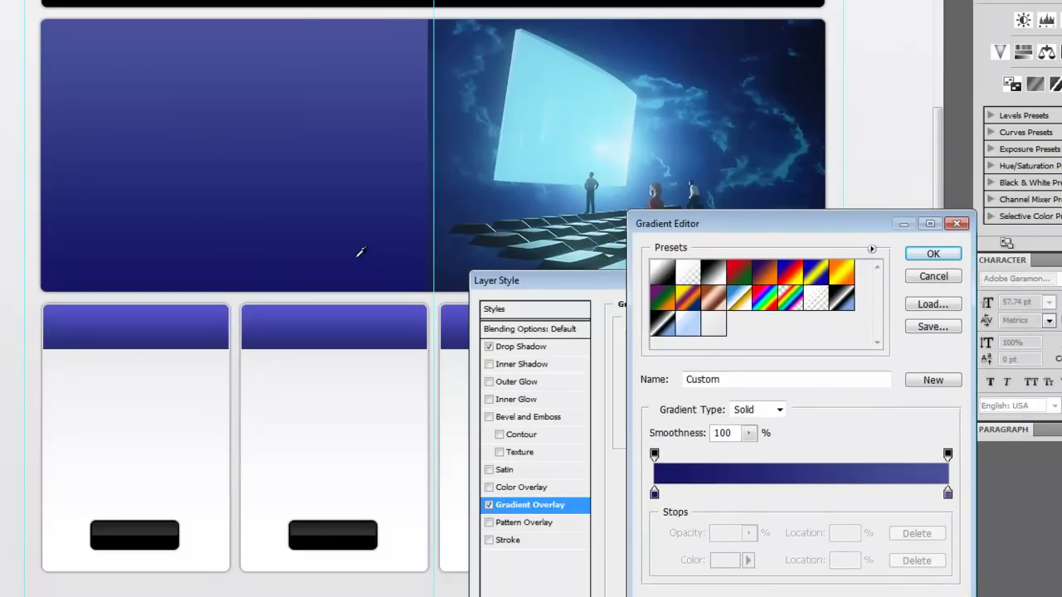
pyautogui.doubleClick(654, 494)
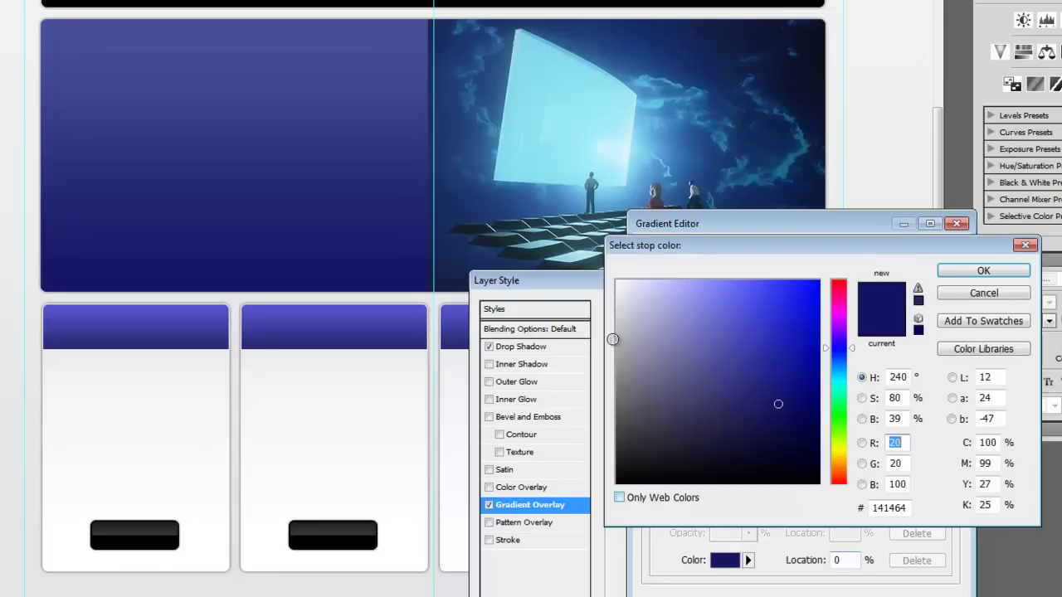
pyautogui.moveTo(655, 245); pyautogui.dragTo(424, 313)
pyautogui.moveTo(547, 477); pyautogui.dragTo(542, 497)
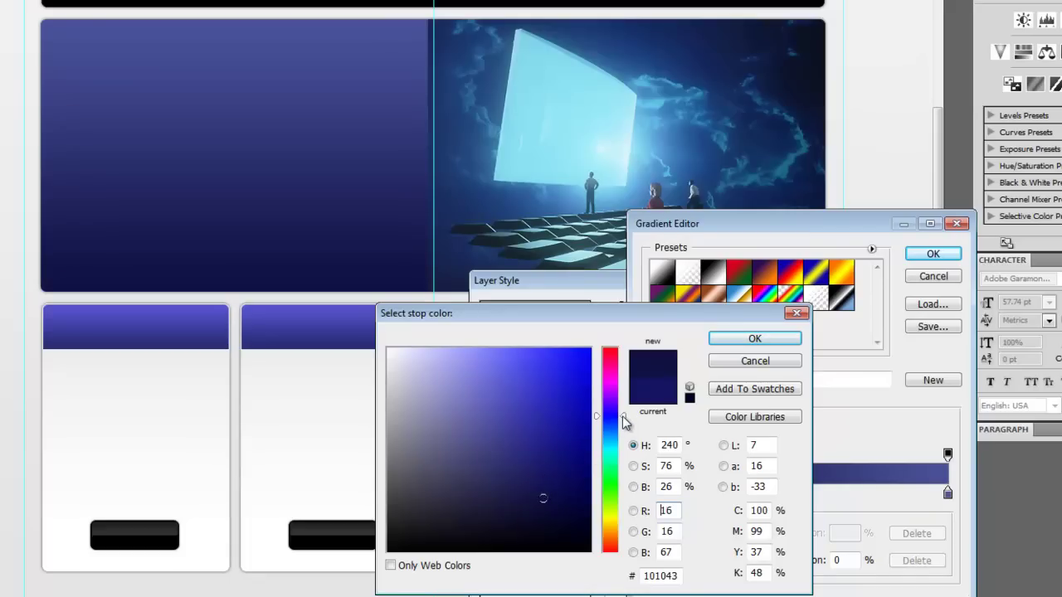
pyautogui.moveTo(623, 416); pyautogui.dragTo(623, 424)
pyautogui.click(546, 498)
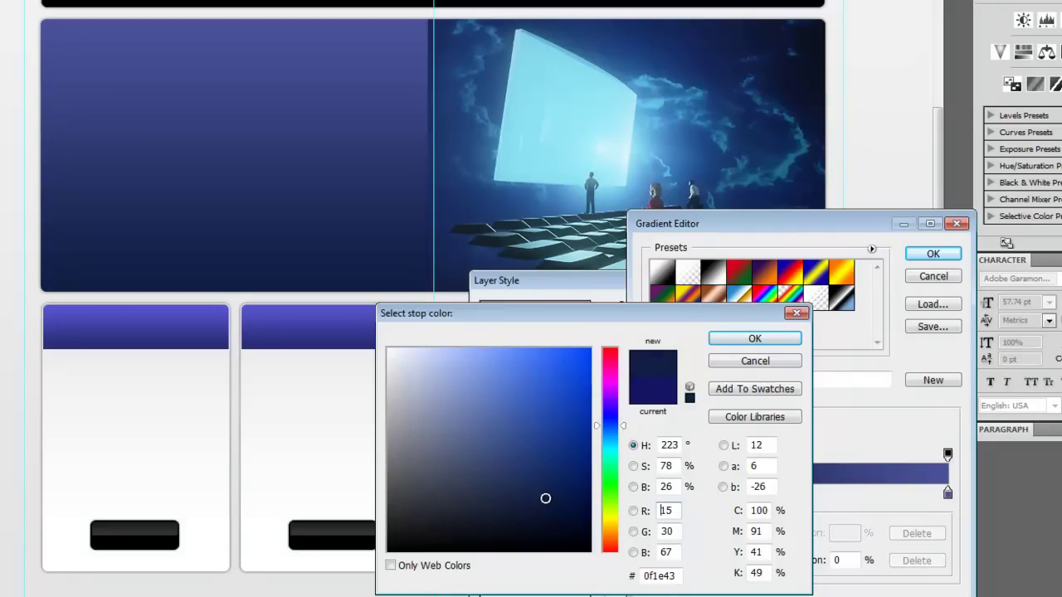
pyautogui.click(754, 342)
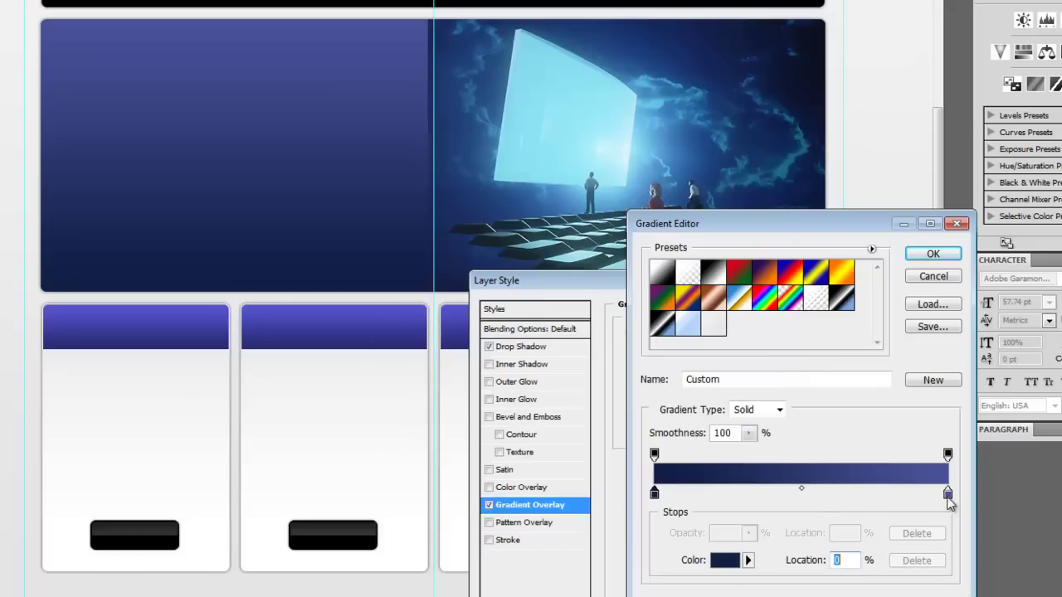
# - Sample a dark navy from the page for the gradient's end stop and apply the style
pyautogui.doubleClick(947, 493)
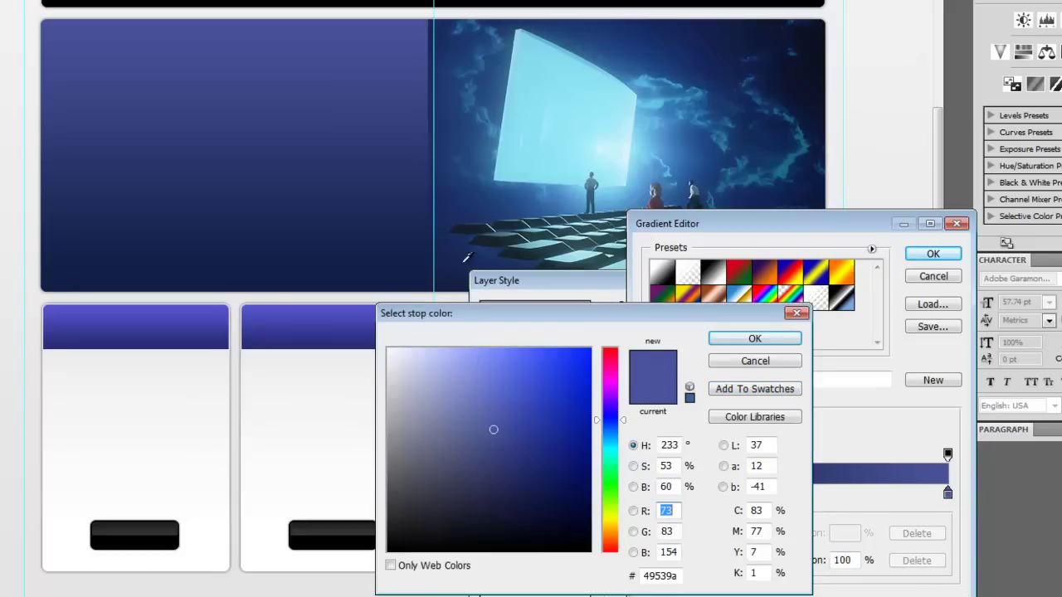
pyautogui.click(438, 27)
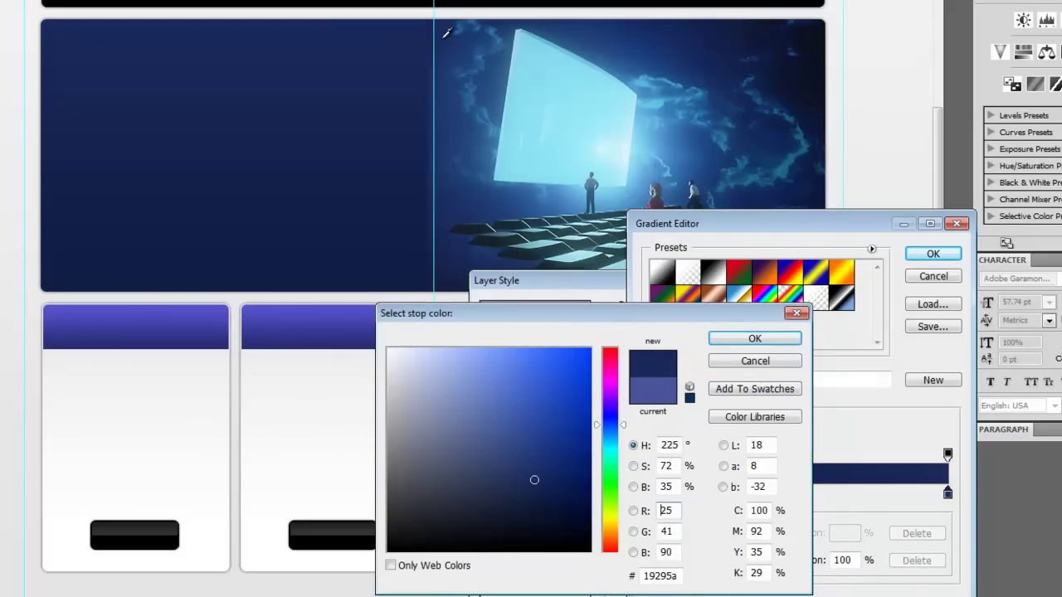
pyautogui.click(468, 55)
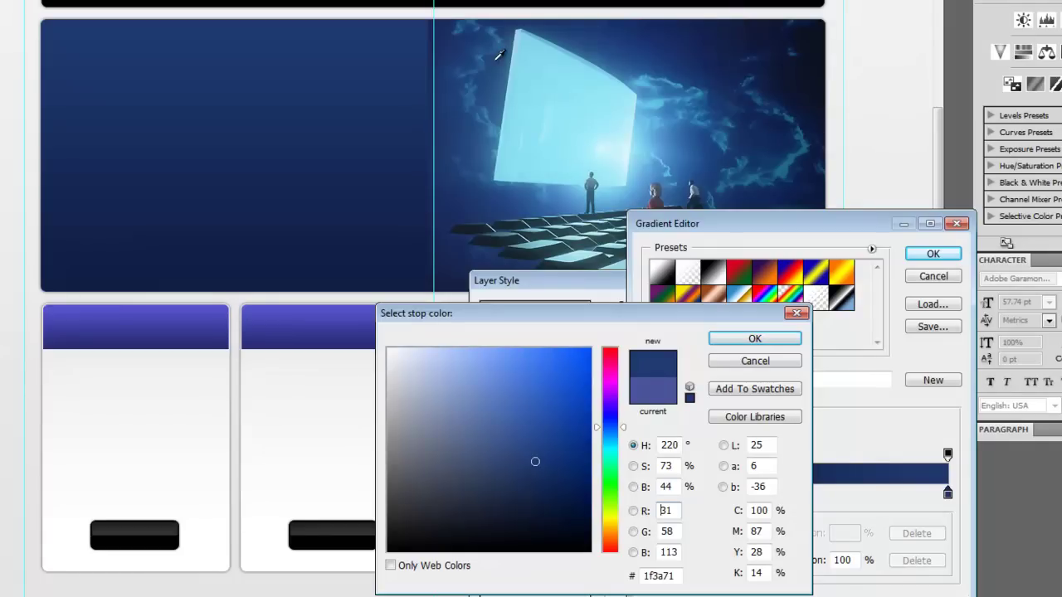
pyautogui.click(495, 62)
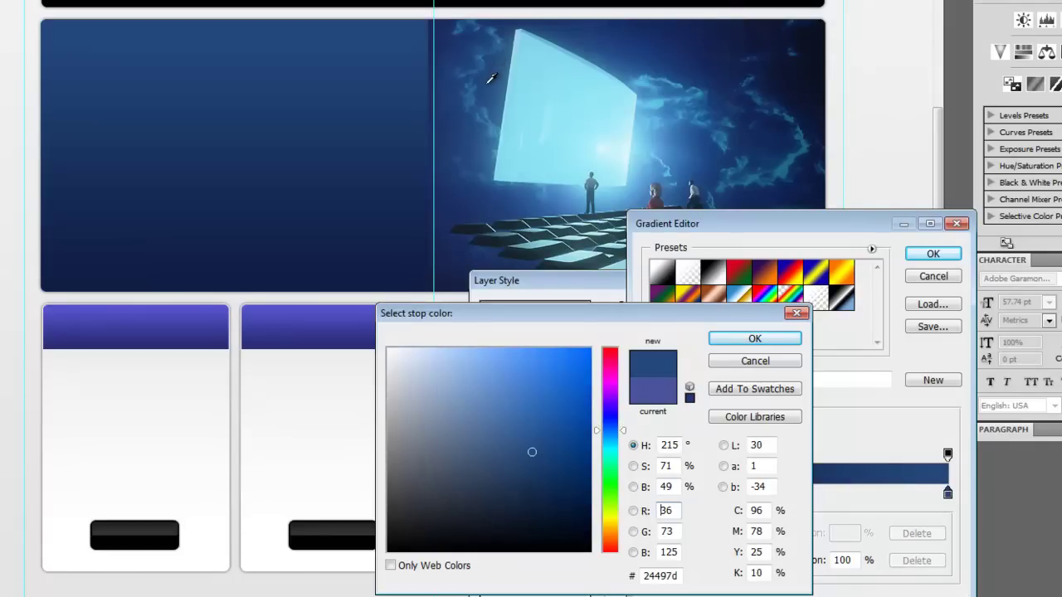
pyautogui.click(470, 63)
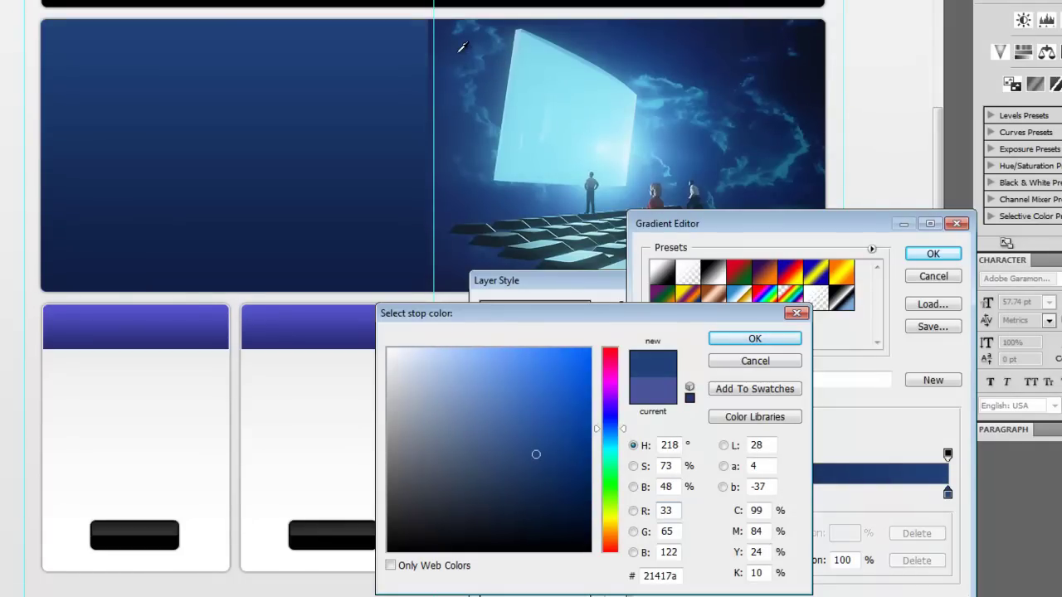
pyautogui.moveTo(462, 48)
pyautogui.mouseDown()
pyautogui.moveTo(441, 30)
pyautogui.moveTo(451, 40)
pyautogui.mouseUp()
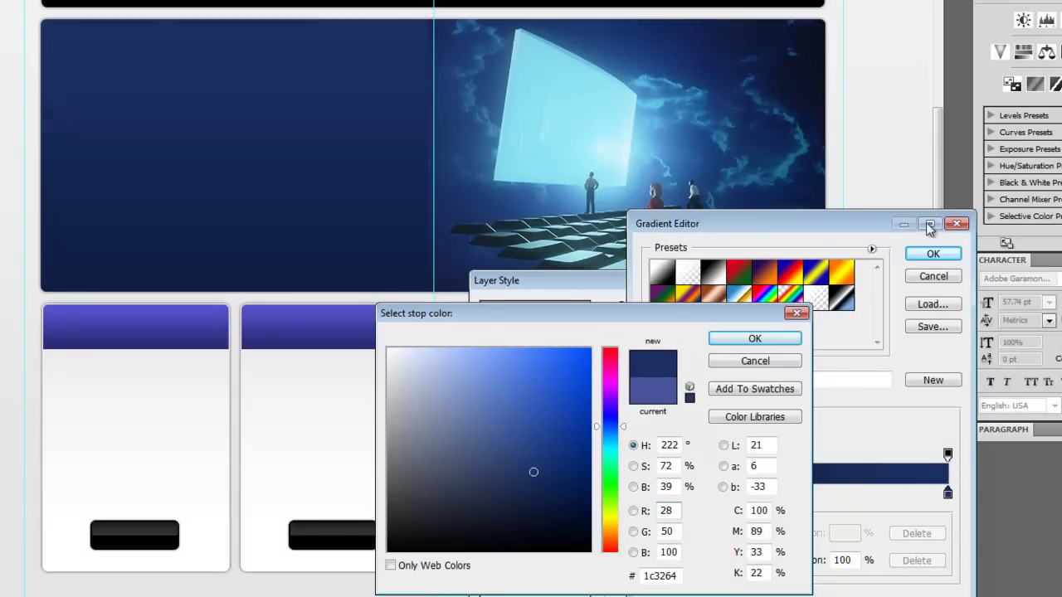
pyautogui.click(721, 339)
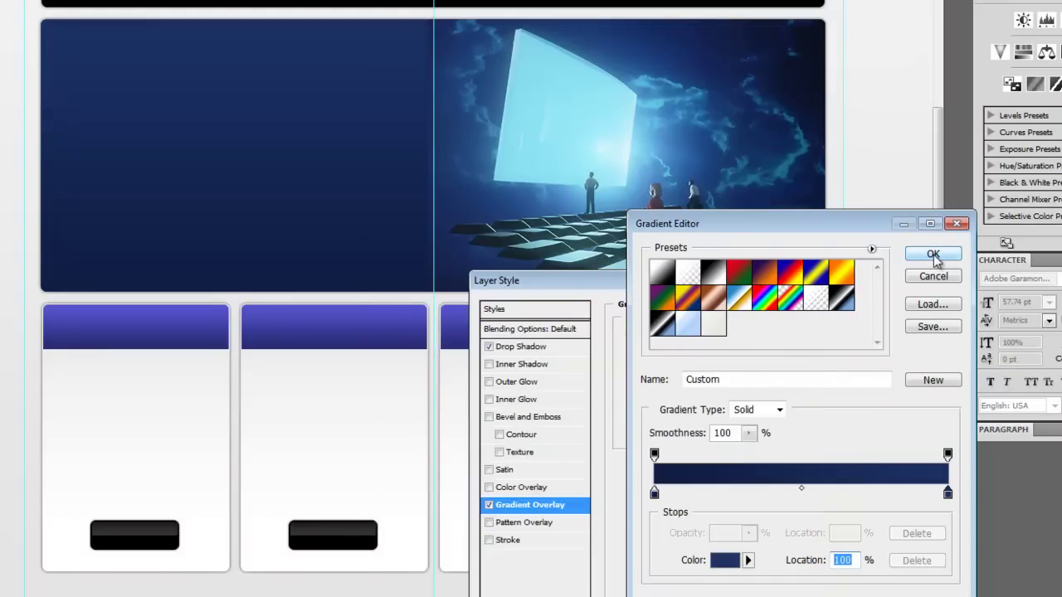
pyautogui.click(934, 255)
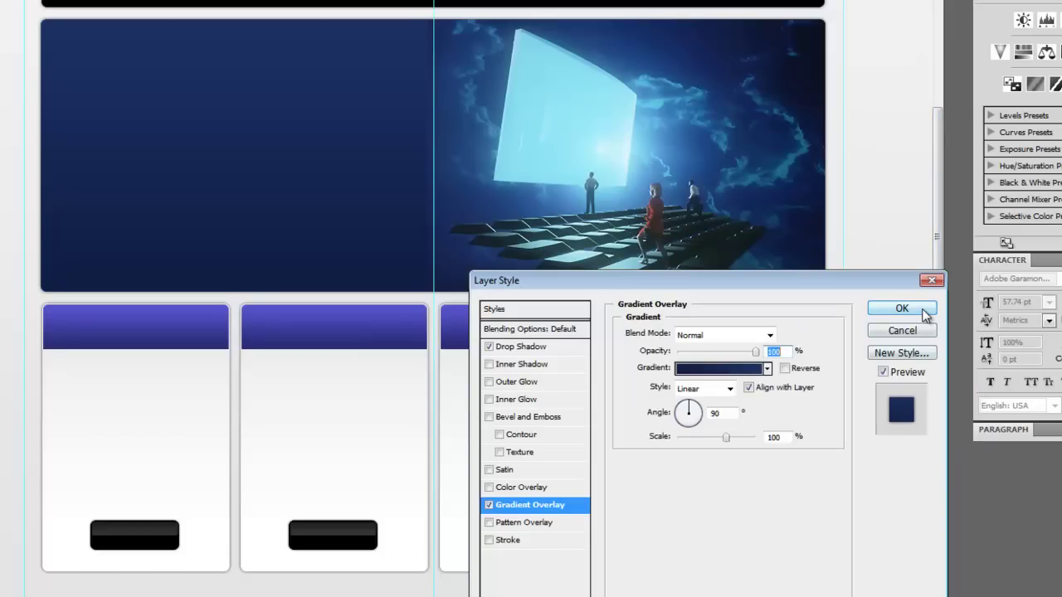
pyautogui.click(922, 310)
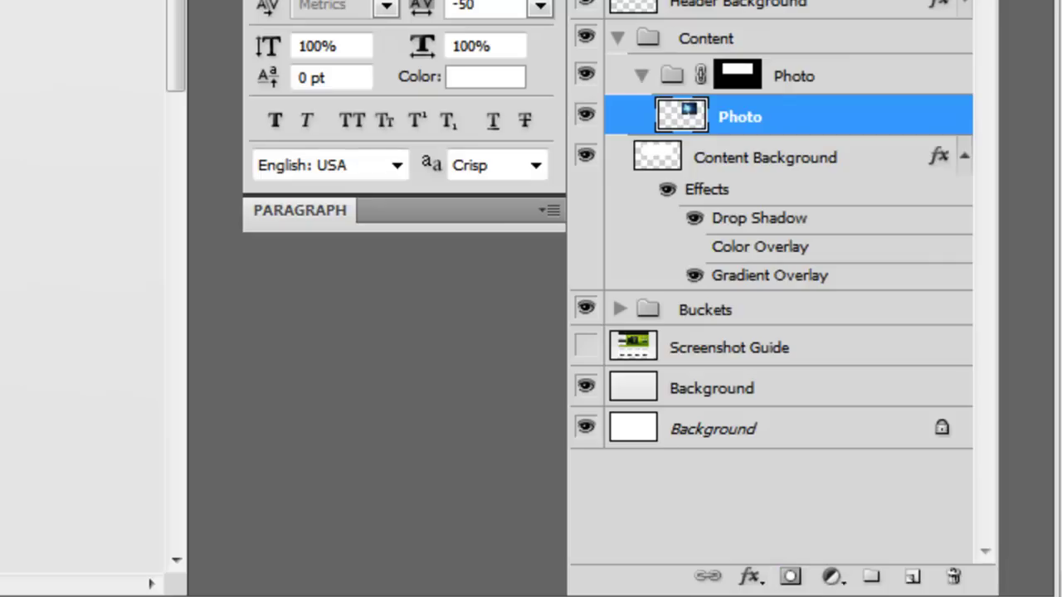
# - Add a mask to the Photo layer, set a soft 0%-hardness 125 px brush, and zoom in
pyautogui.click(788, 576)
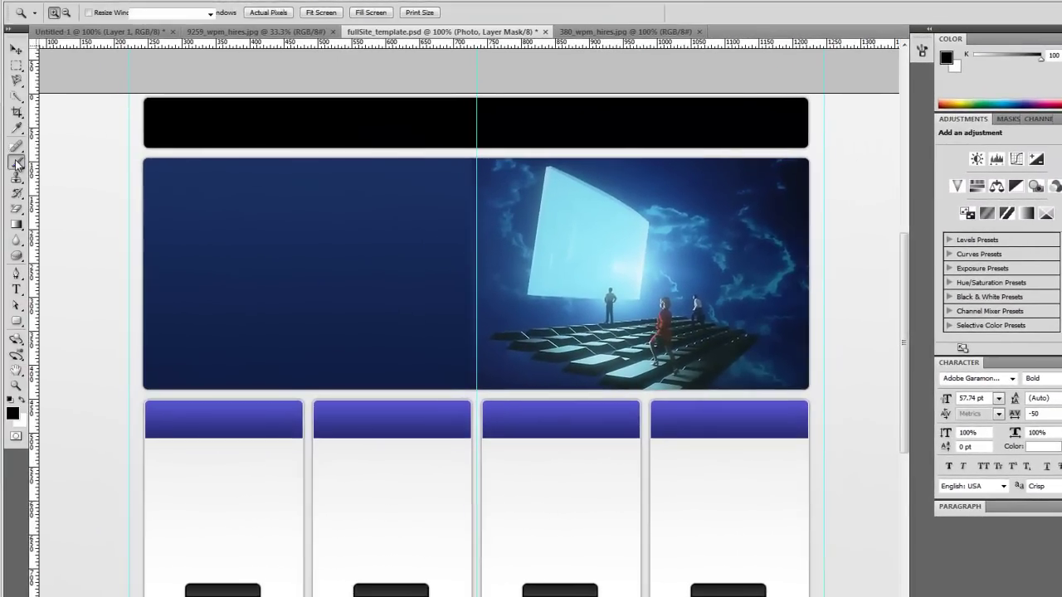
pyautogui.press('b')
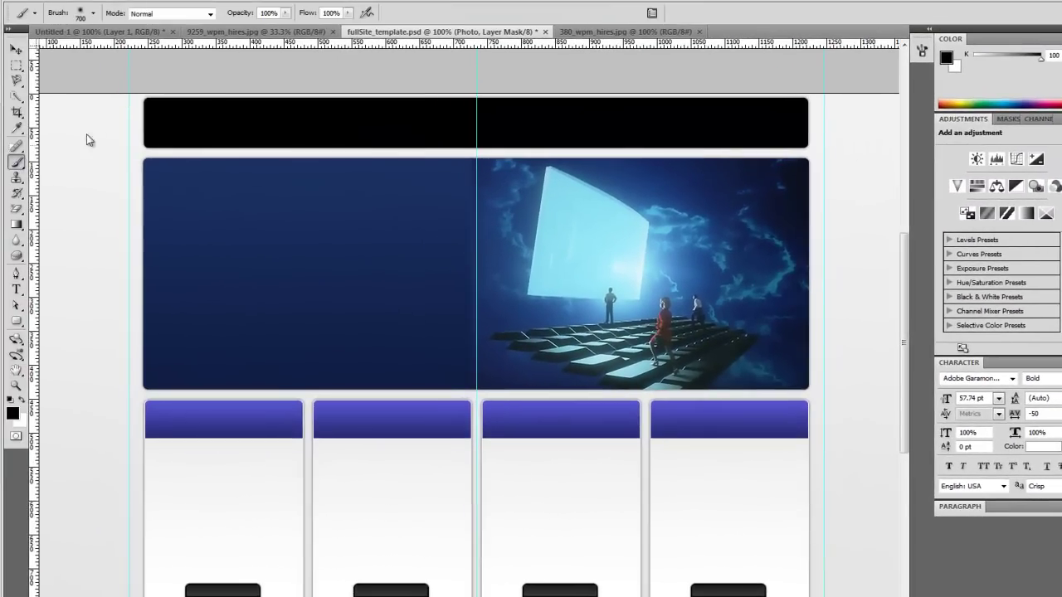
pyautogui.click(94, 15)
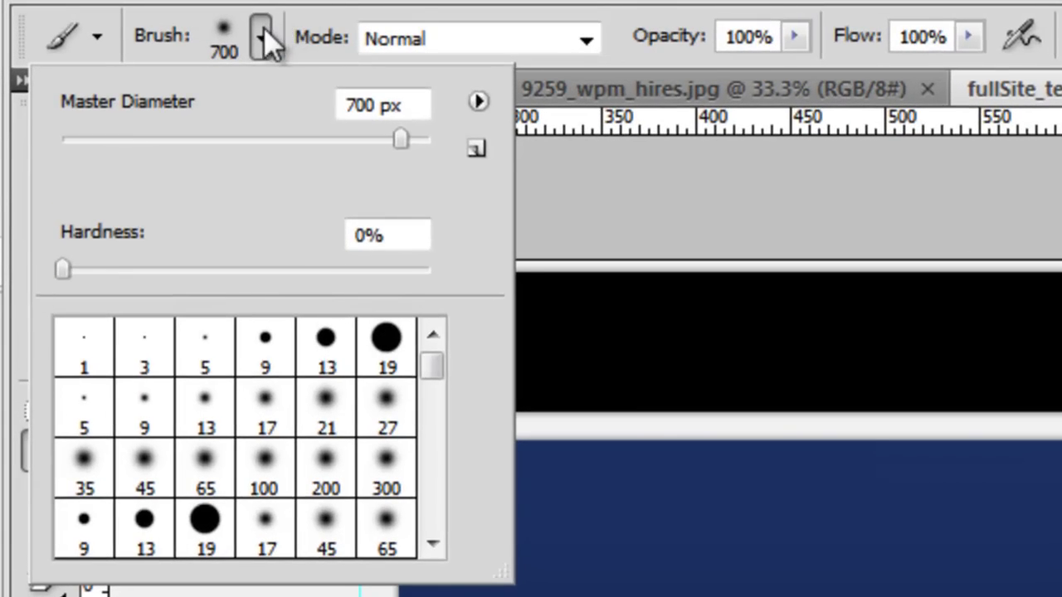
pyautogui.click(263, 27)
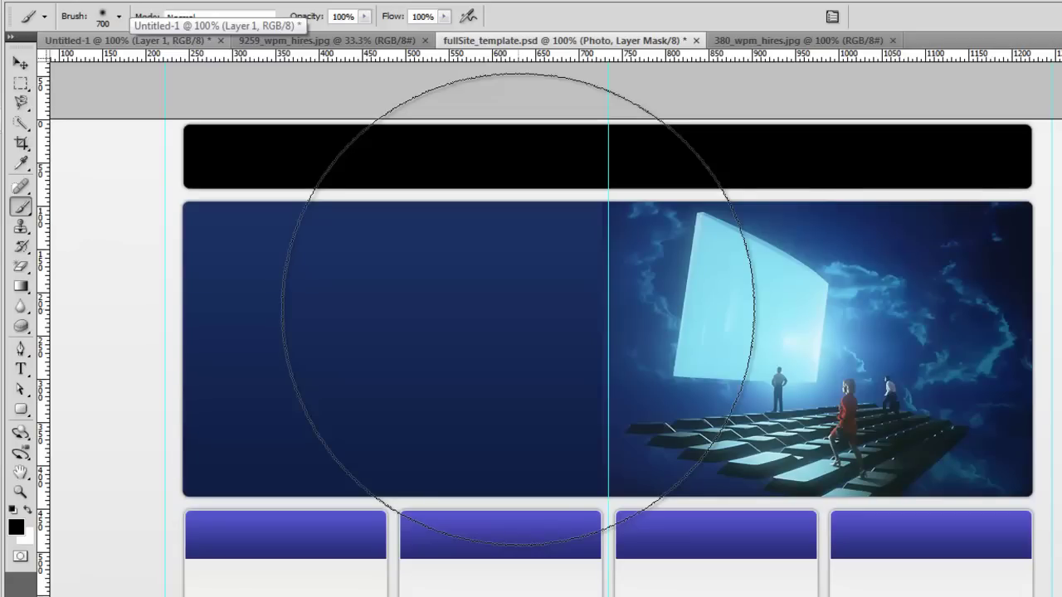
pyautogui.press('[')
pyautogui.press('[')
pyautogui.press('[')
pyautogui.press('[')
pyautogui.press('[')
pyautogui.press('[')
pyautogui.press('[')
pyautogui.press('[')
pyautogui.press('[')
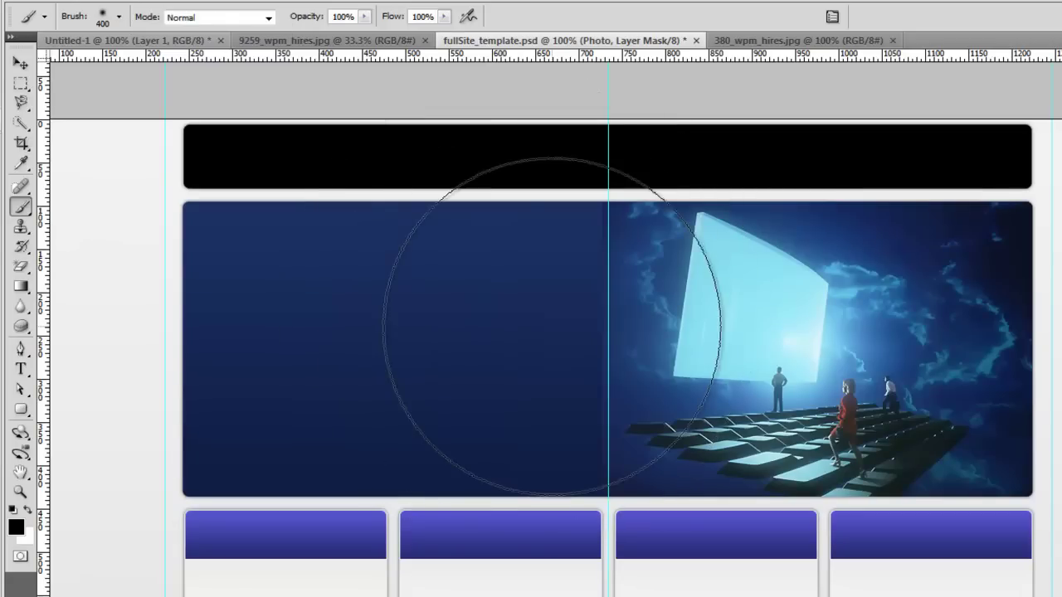
pyautogui.click(21, 492)
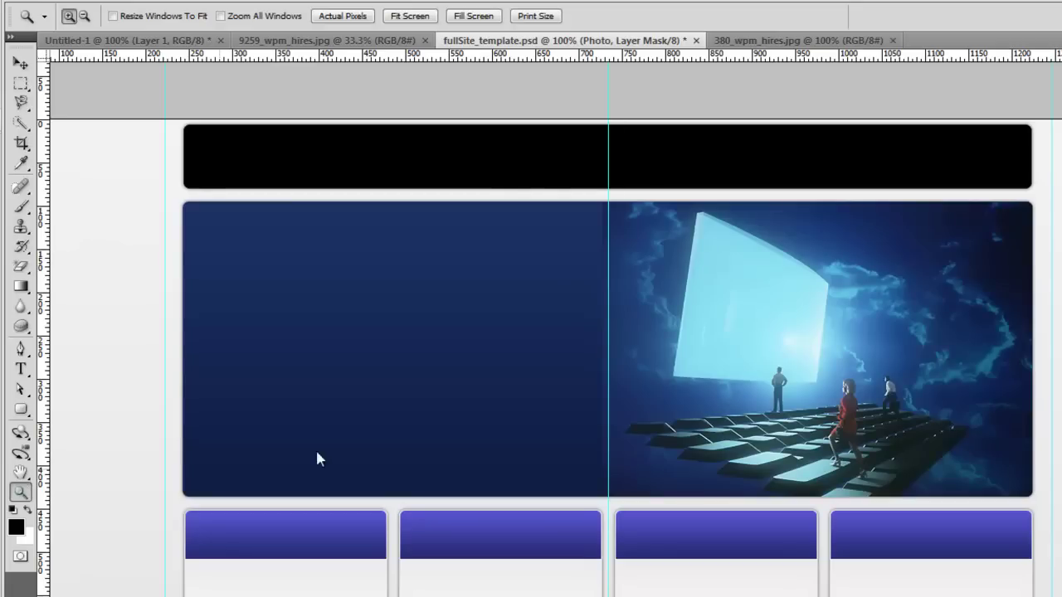
pyautogui.moveTo(800, 374); pyautogui.dragTo(984, 522)
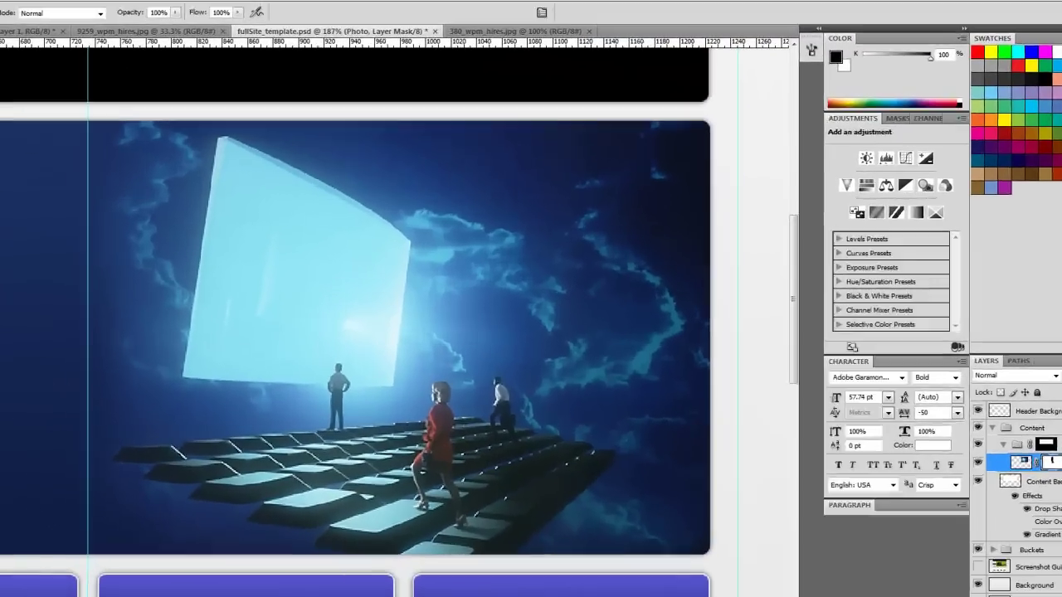
# - Hide the guides through View > Show > Guides
pyautogui.click(181, 0)
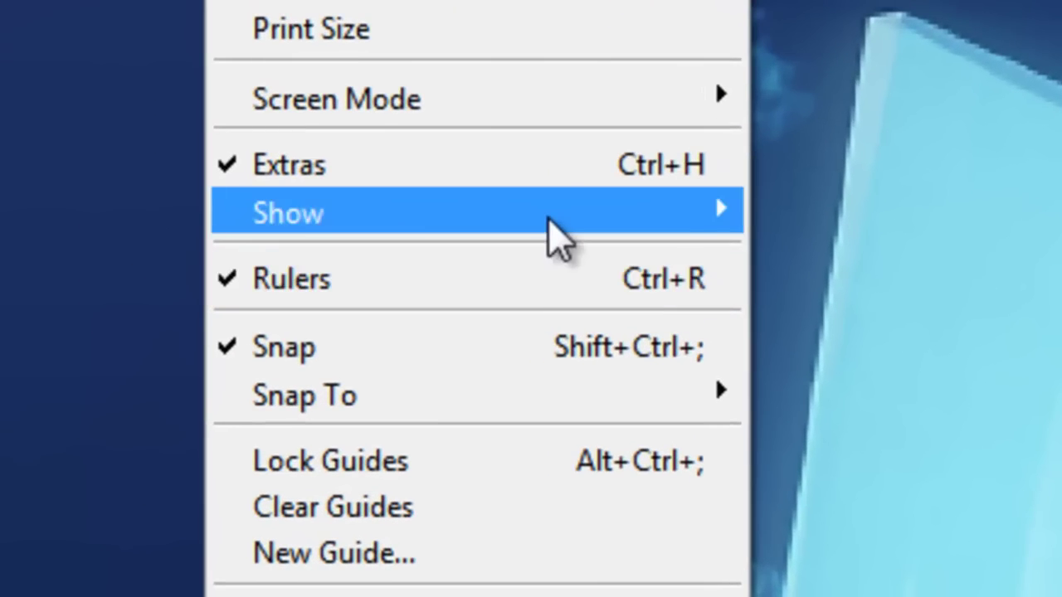
pyautogui.moveTo(433, 298)
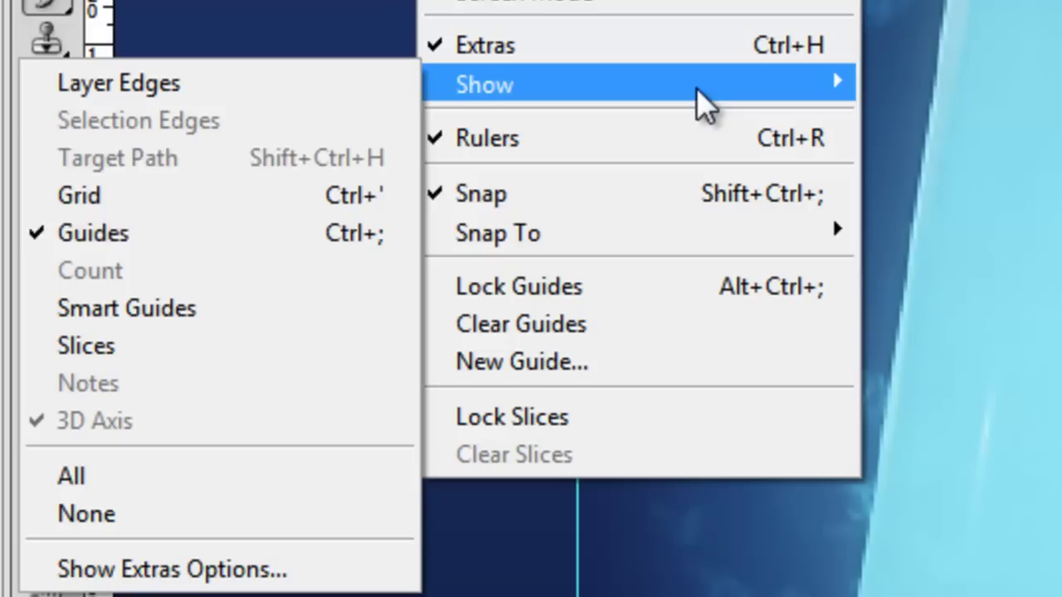
pyautogui.click(124, 249)
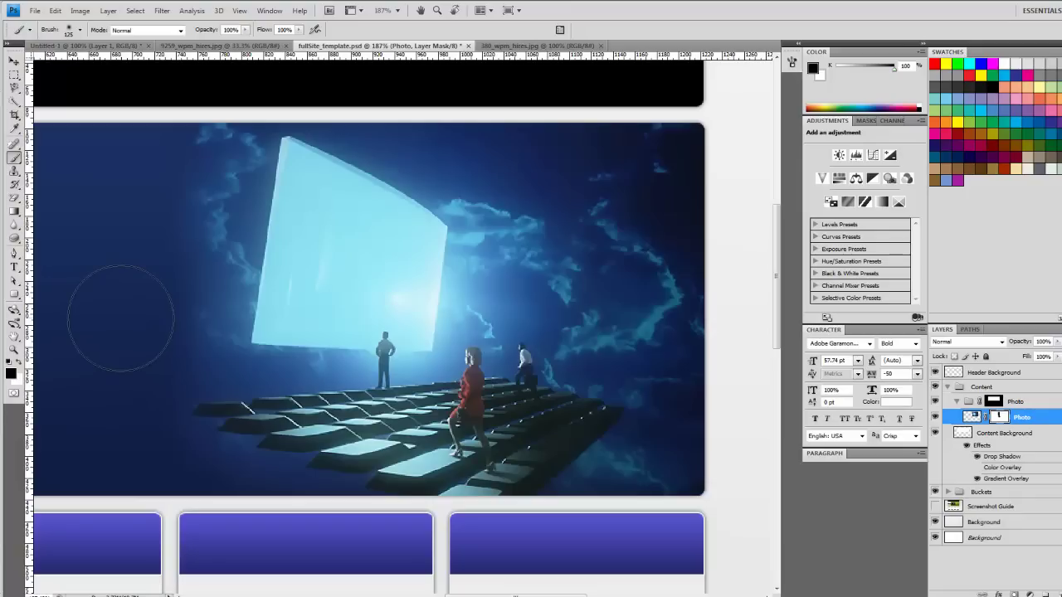
# - Paint the Photo mask in black with a 200 px brush, then return to 100% zoom
pyautogui.press(']')
pyautogui.press(']')
pyautogui.press(']')
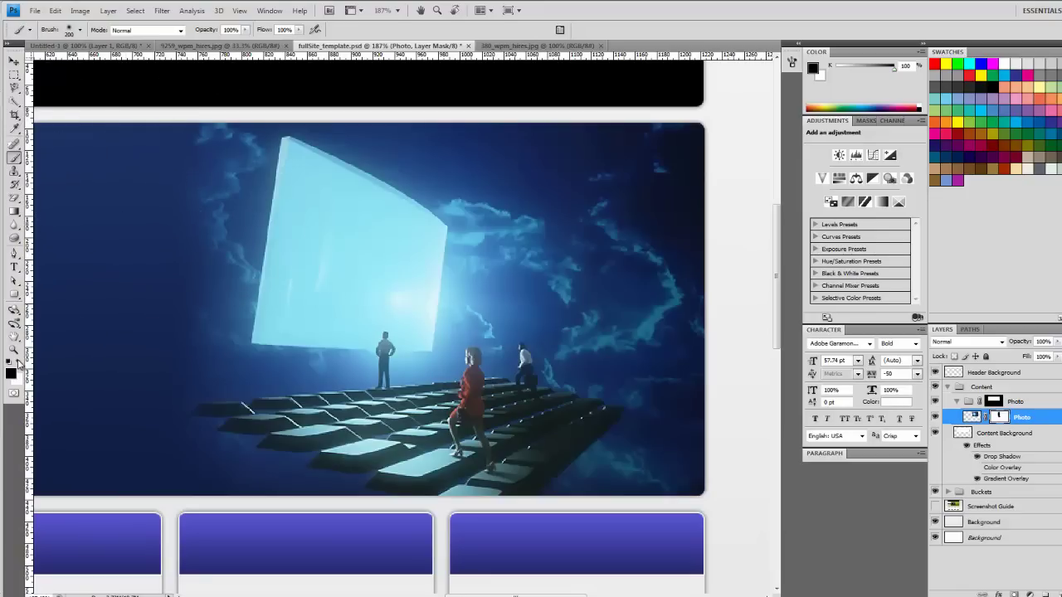
pyautogui.press('x')
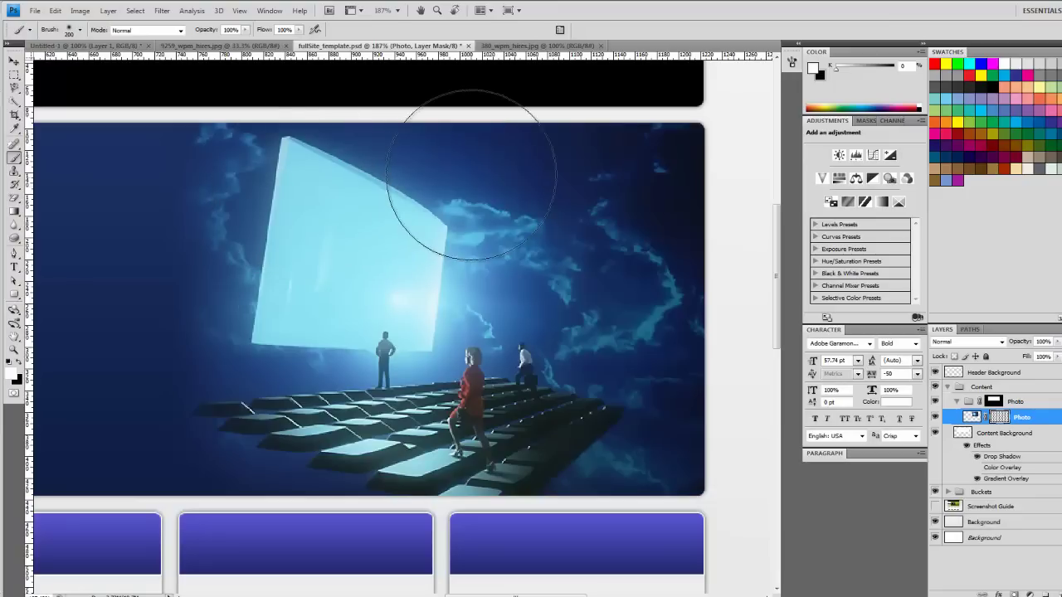
pyautogui.click(20, 364)
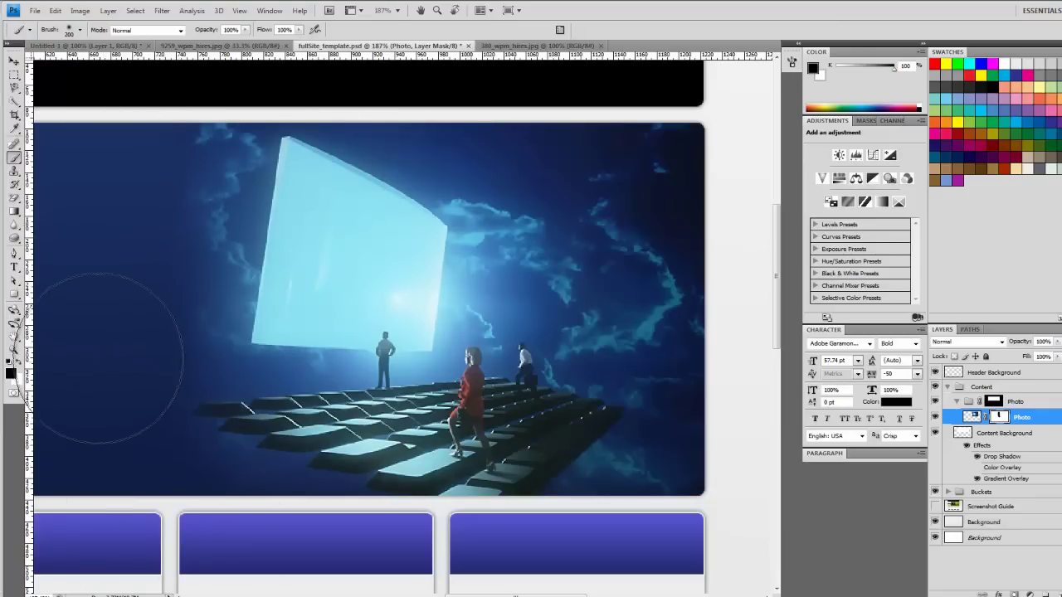
pyautogui.doubleClick(14, 350)
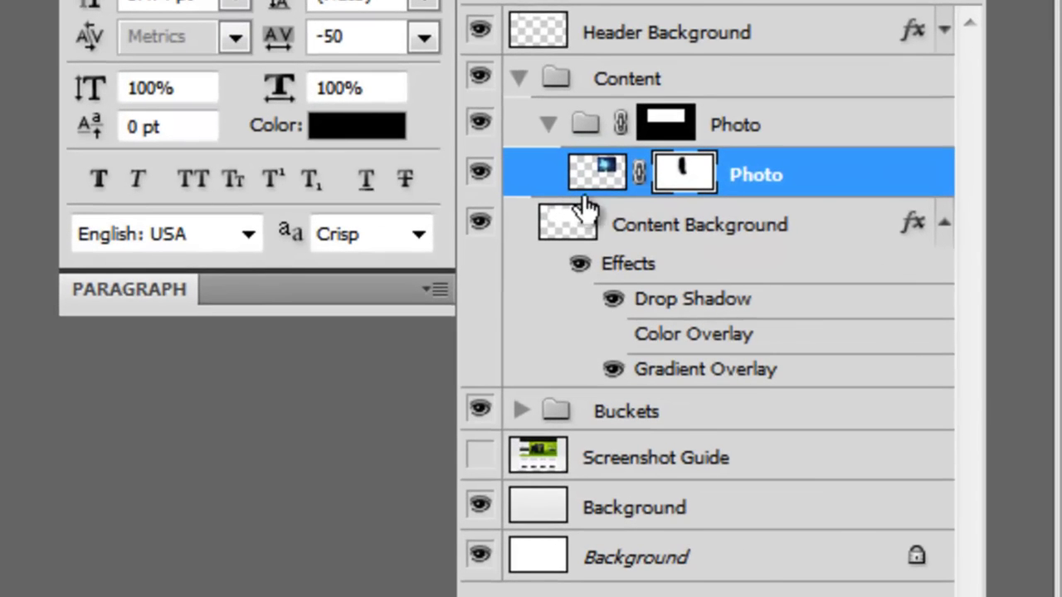
# - Change the Content Background gradient's dark end stop to a lighter navy (R 23, G 41)
pyautogui.click(734, 375)
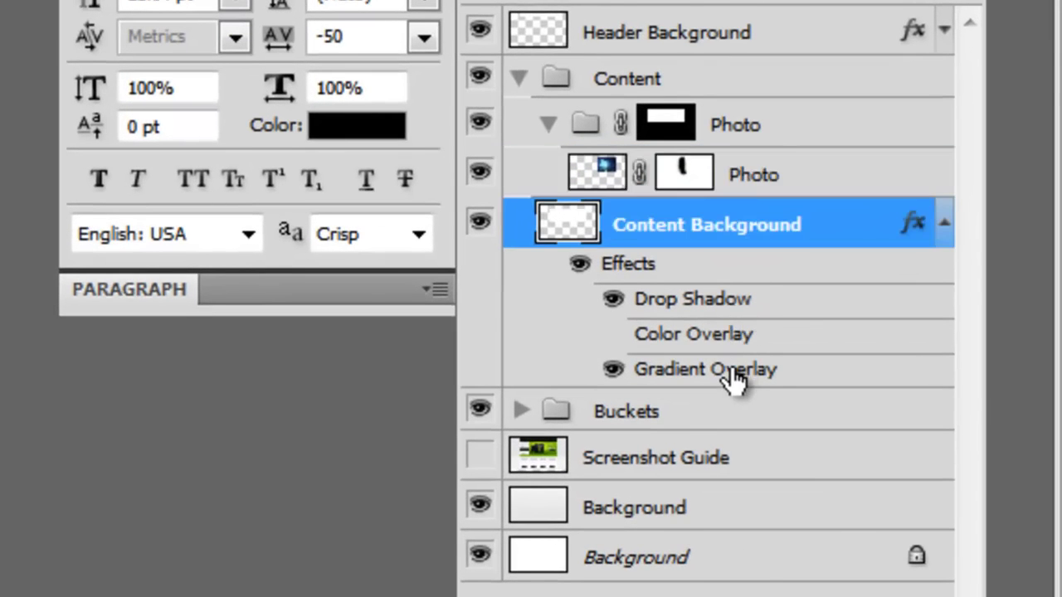
pyautogui.doubleClick(735, 375)
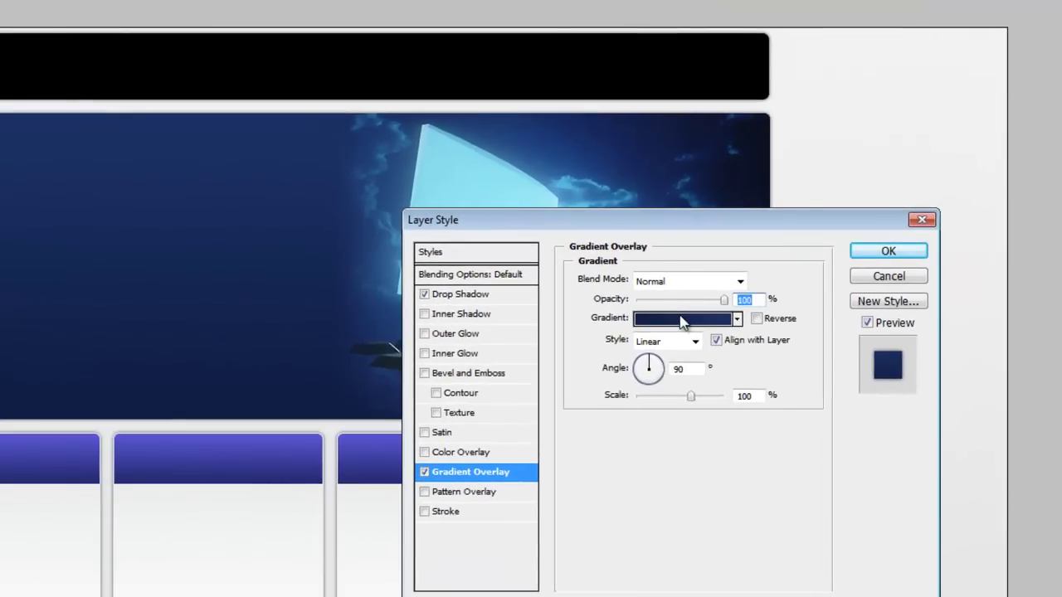
pyautogui.click(682, 321)
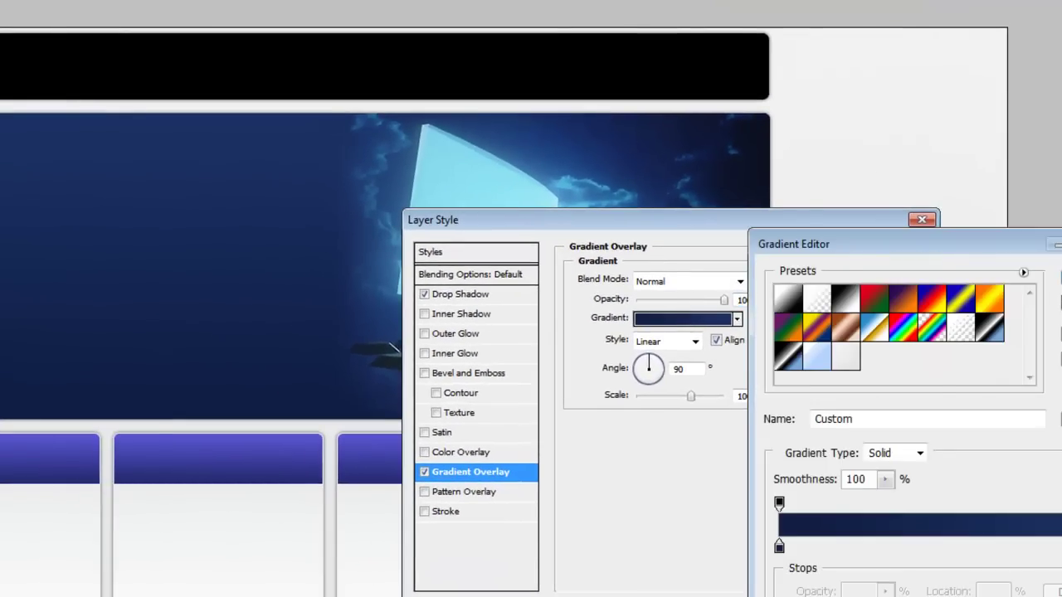
pyautogui.press('Return')
pyautogui.moveTo(669, 214); pyautogui.dragTo(833, 121)
pyautogui.click(856, 223)
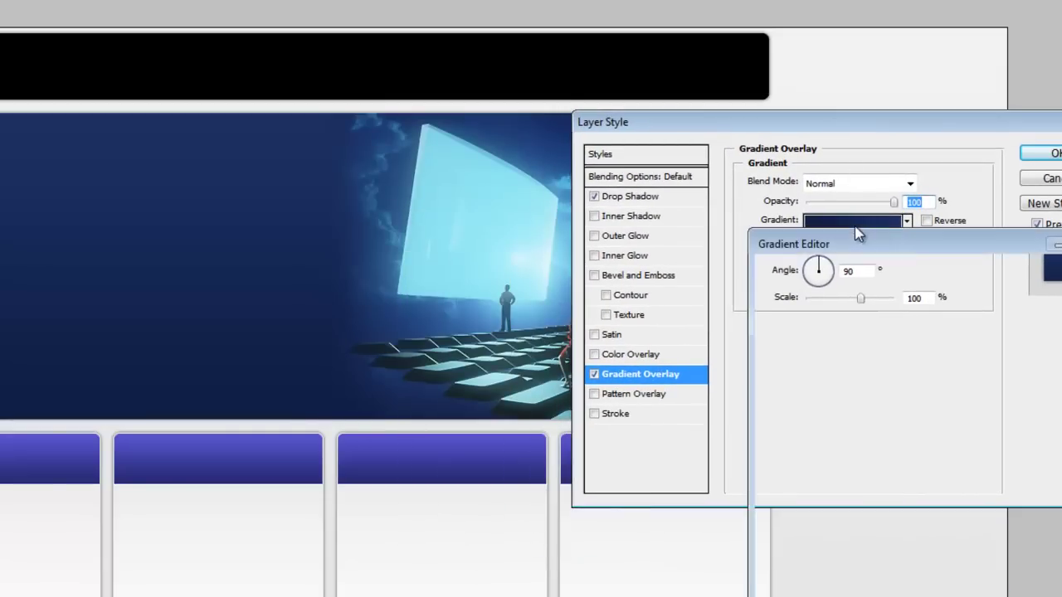
pyautogui.doubleClick(780, 546)
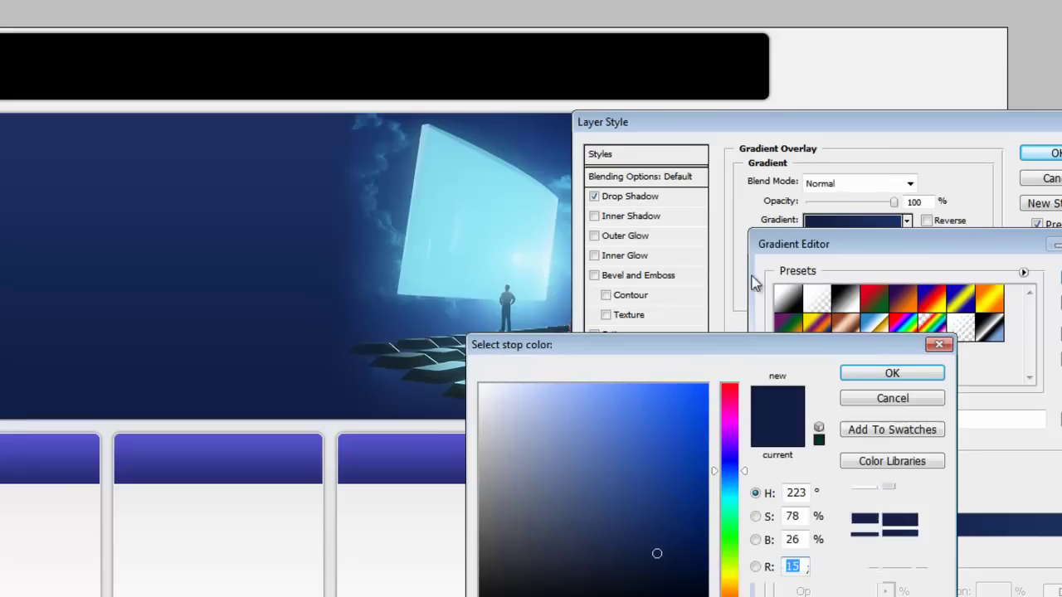
pyautogui.moveTo(654, 551); pyautogui.dragTo(649, 534)
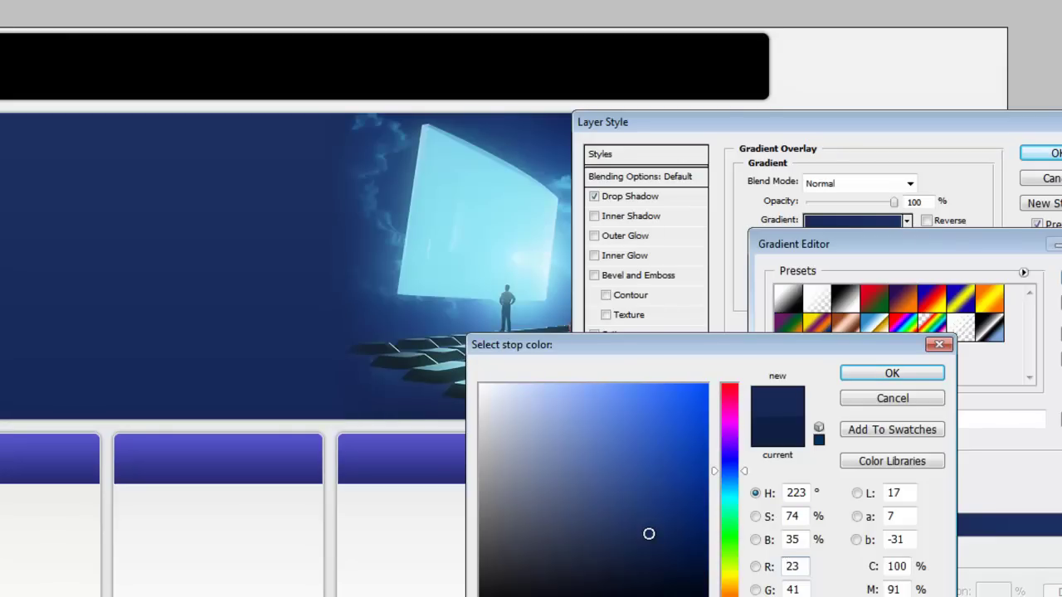
pyautogui.click(885, 372)
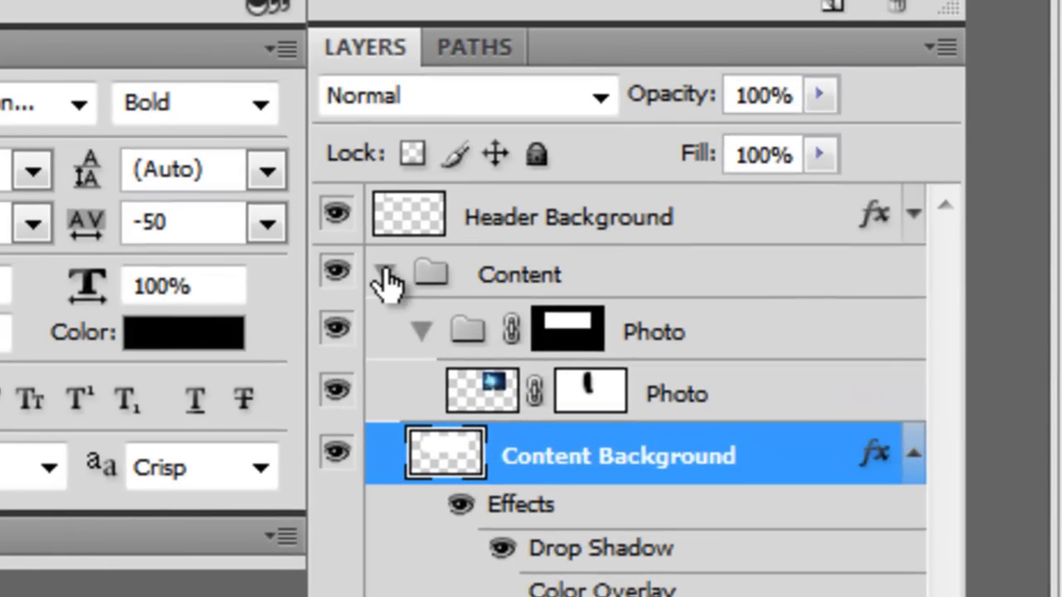
# - Collapse Content, expand Buckets, make Bucket 1 visible, then expand Bucket 4's layers
pyautogui.click(884, 385)
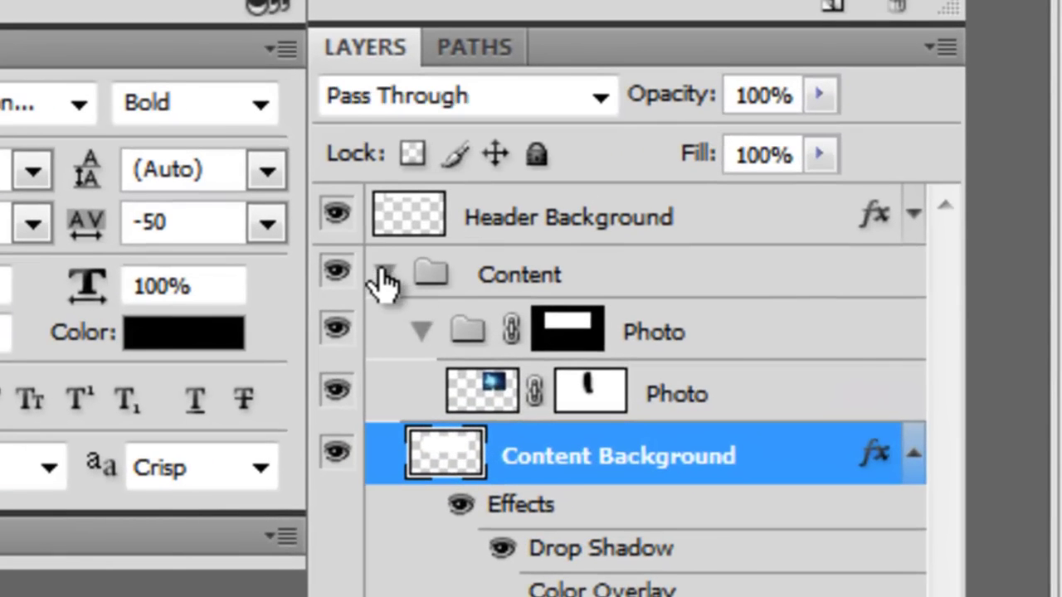
pyautogui.click(384, 277)
pyautogui.click(388, 329)
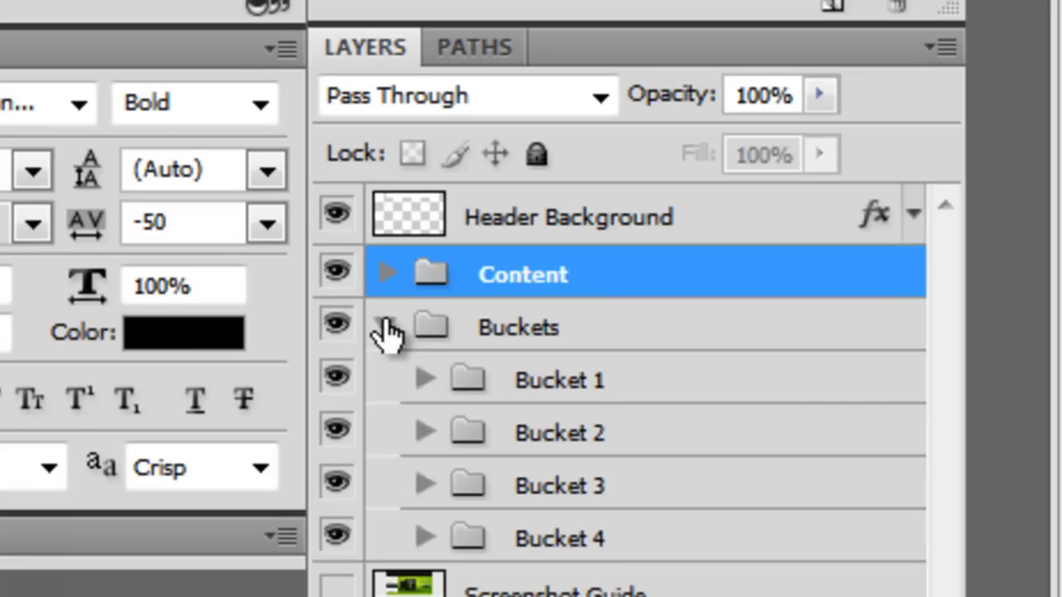
pyautogui.click(426, 384)
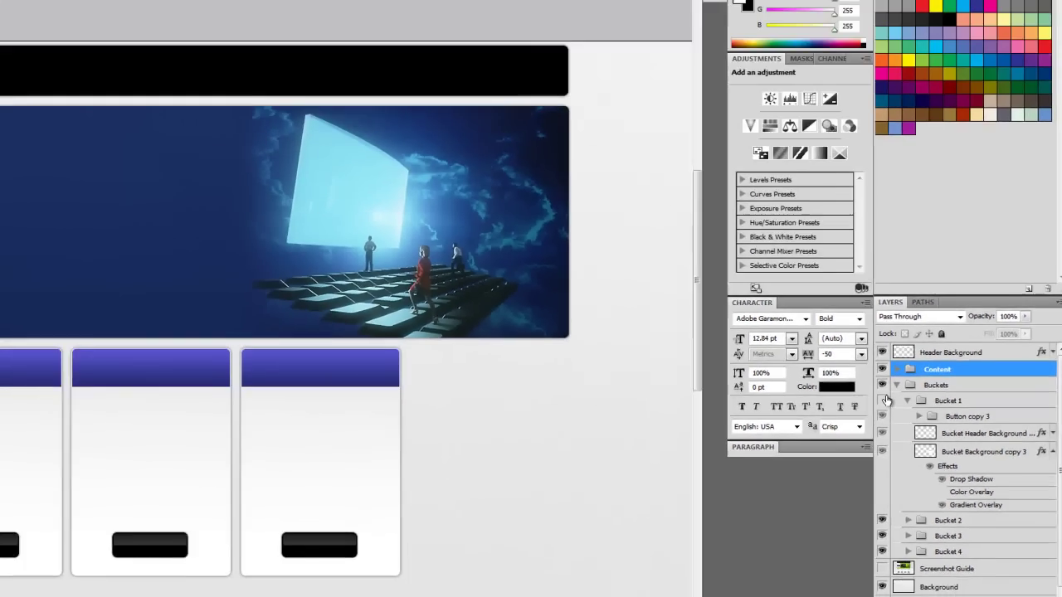
pyautogui.click(882, 401)
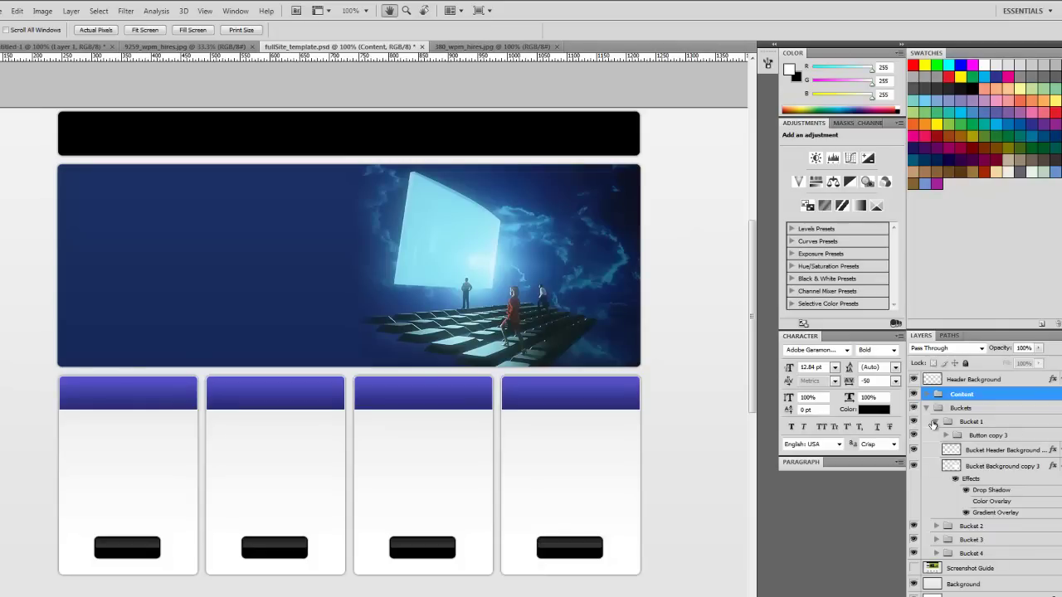
pyautogui.click(934, 424)
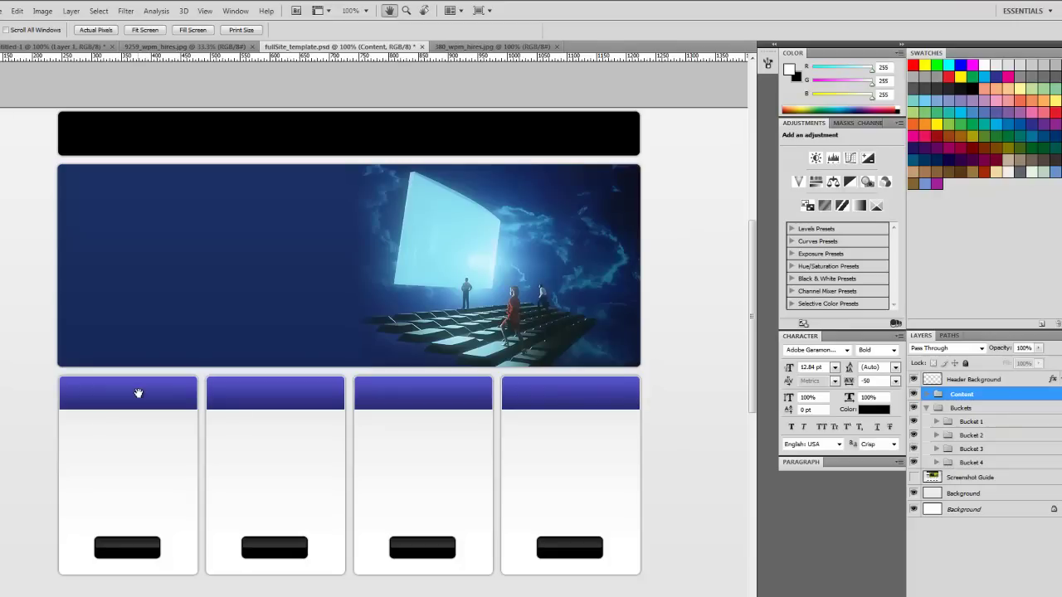
pyautogui.click(936, 462)
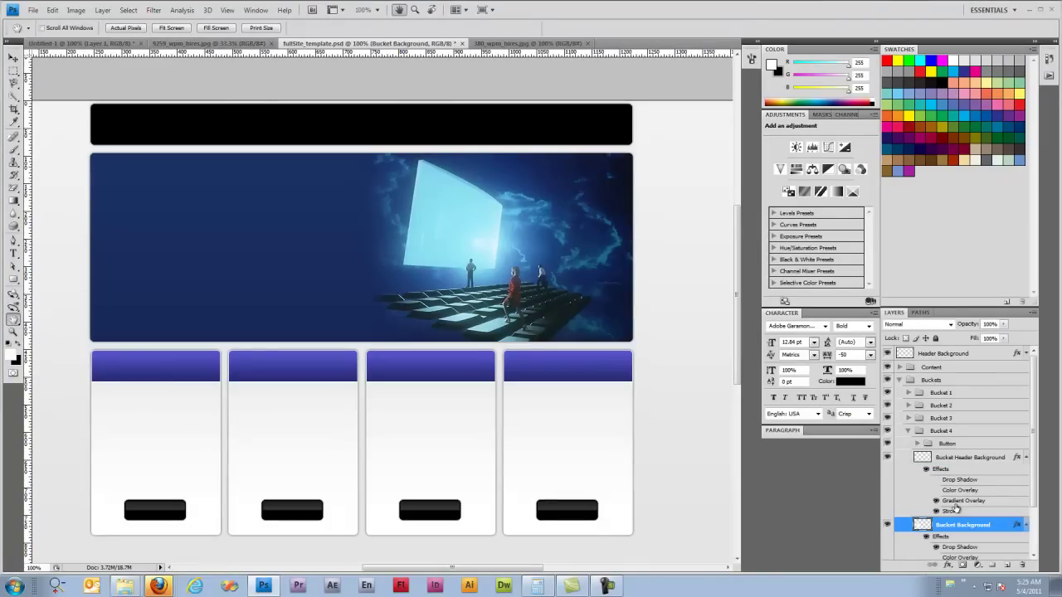
# - Open the header background's Gradient Overlay gradient for editing, with the page visible
pyautogui.click(966, 457)
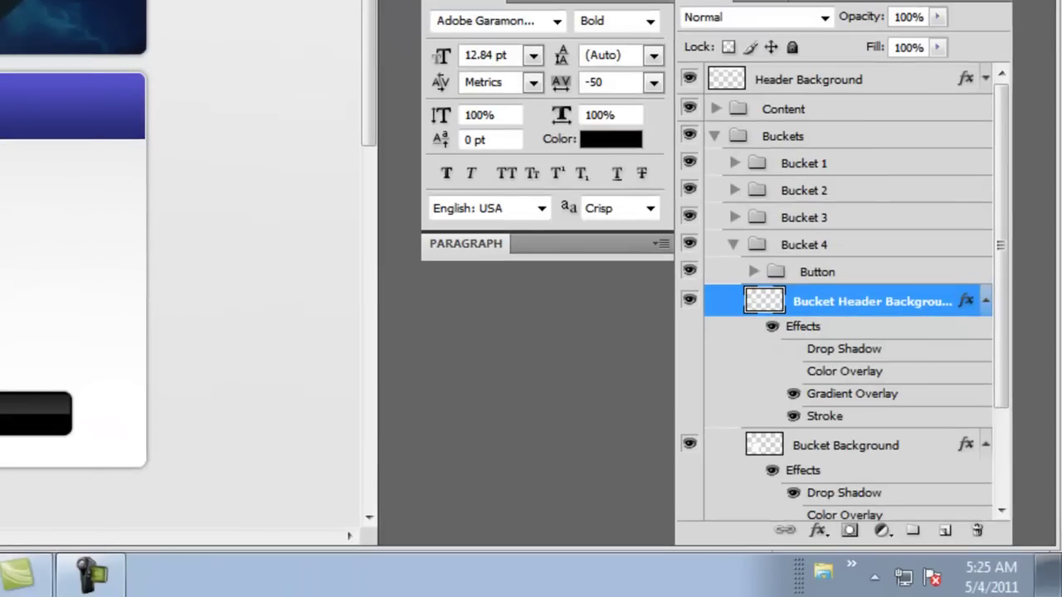
pyautogui.doubleClick(853, 393)
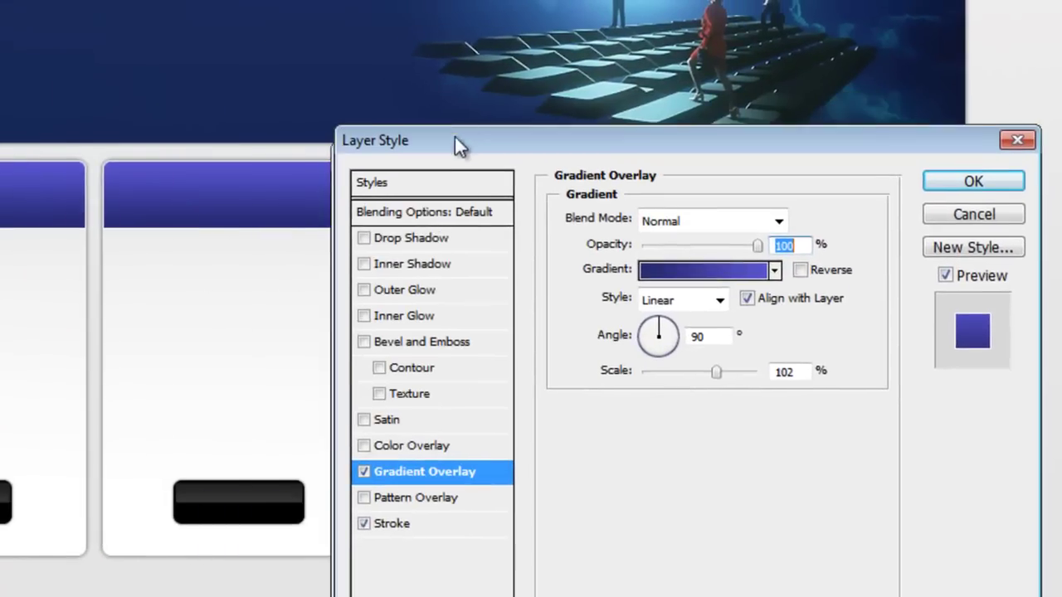
pyautogui.click(718, 264)
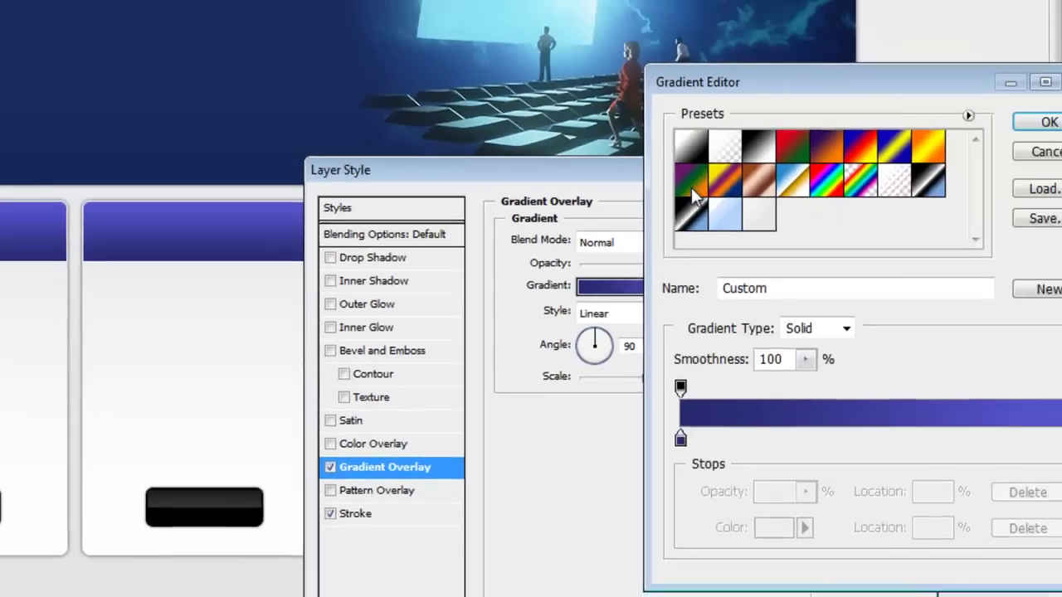
pyautogui.moveTo(604, 157); pyautogui.dragTo(324, 185)
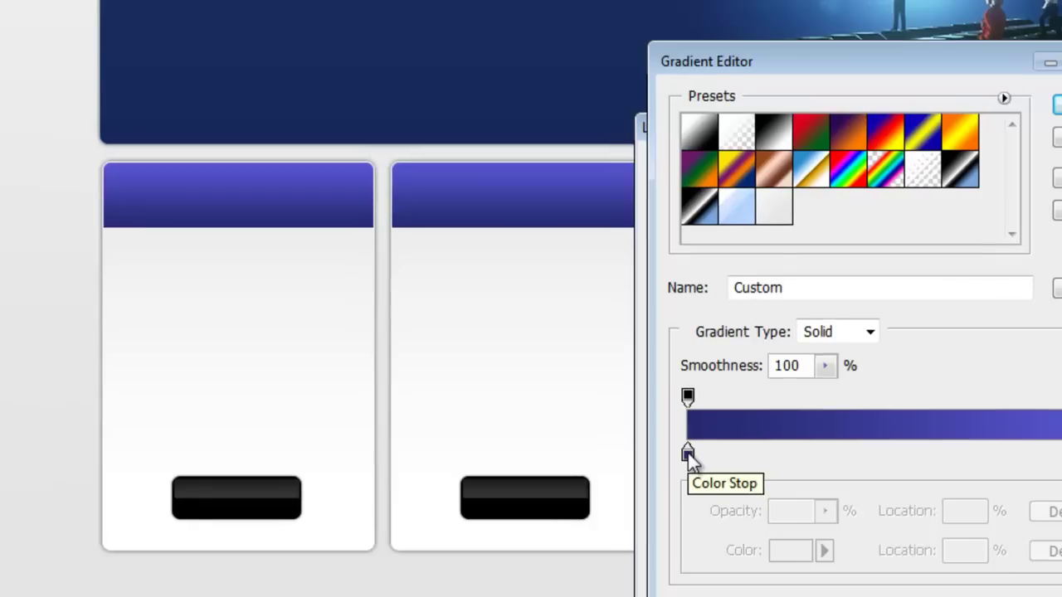
# - Set the gradient's left stop to a dark blue sampled from the photo
pyautogui.doubleClick(688, 453)
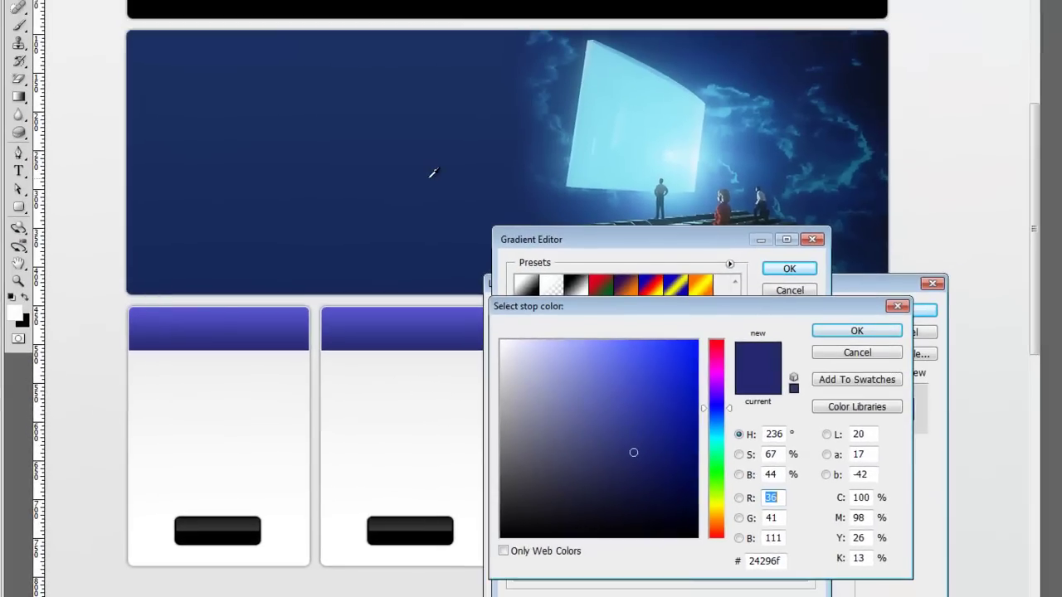
pyautogui.click(467, 118)
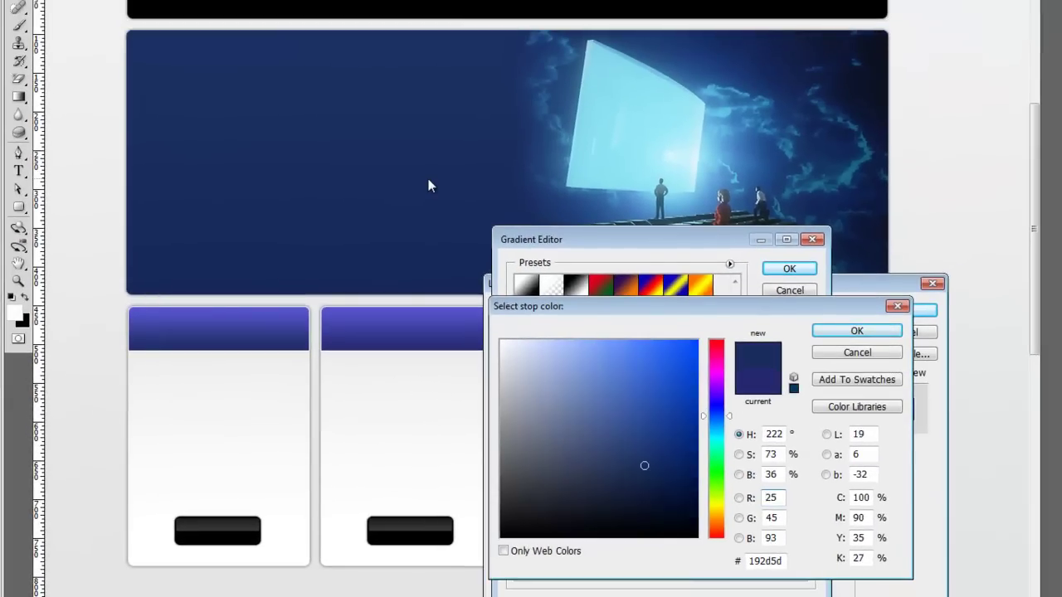
pyautogui.click(327, 225)
pyautogui.click(322, 276)
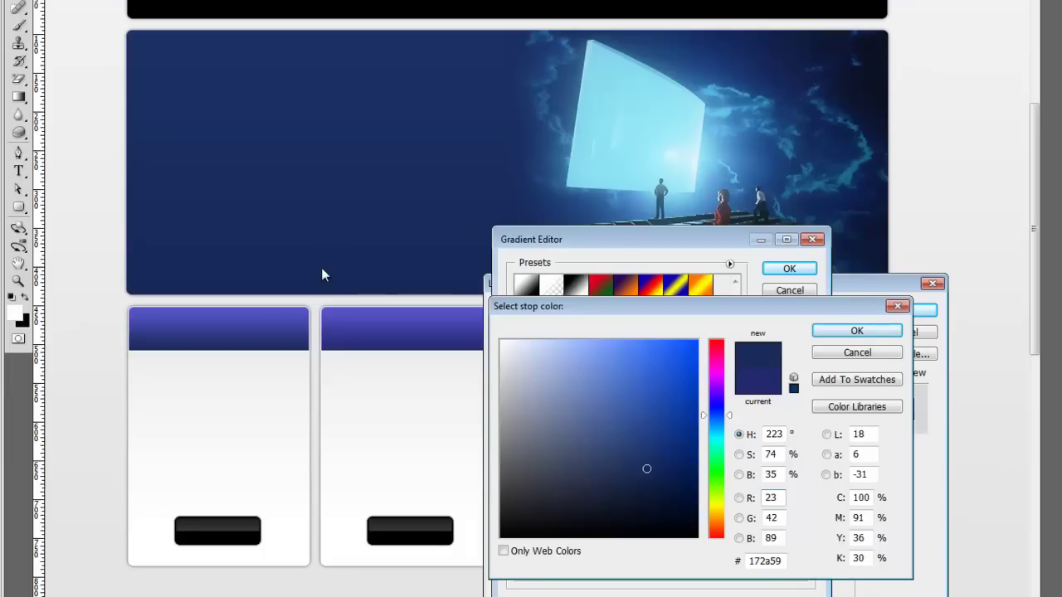
pyautogui.click(858, 331)
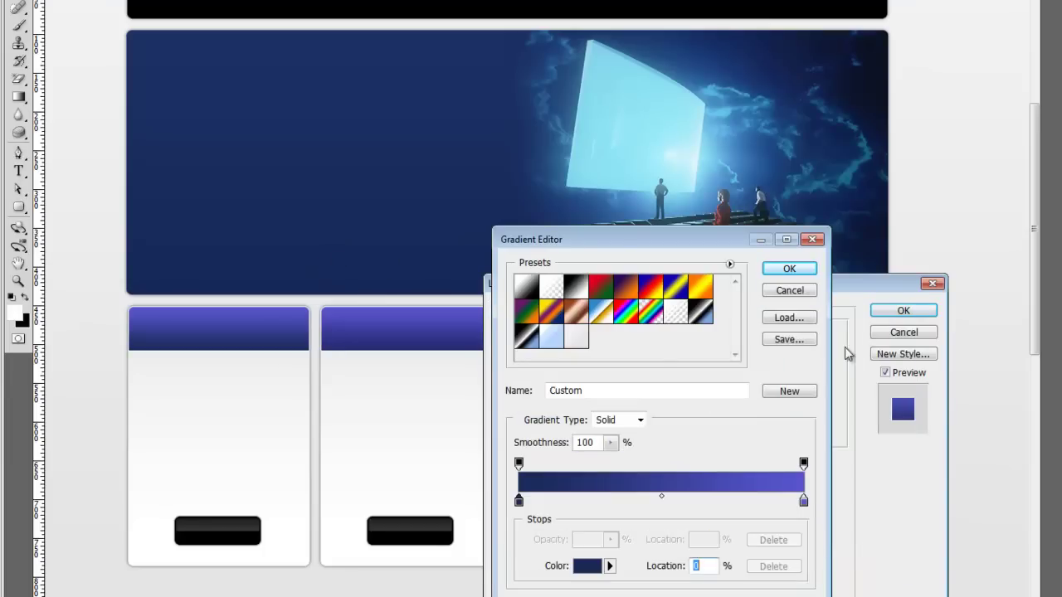
# - Set the right stop to a slightly brighter photo blue and apply the new gradient
pyautogui.doubleClick(804, 501)
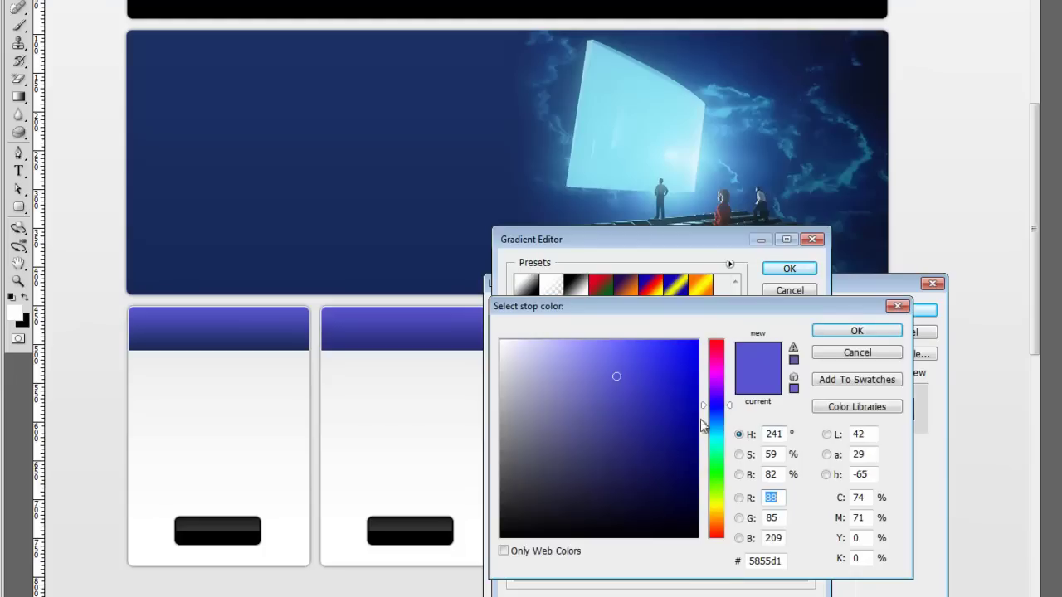
pyautogui.click(536, 65)
pyautogui.click(555, 88)
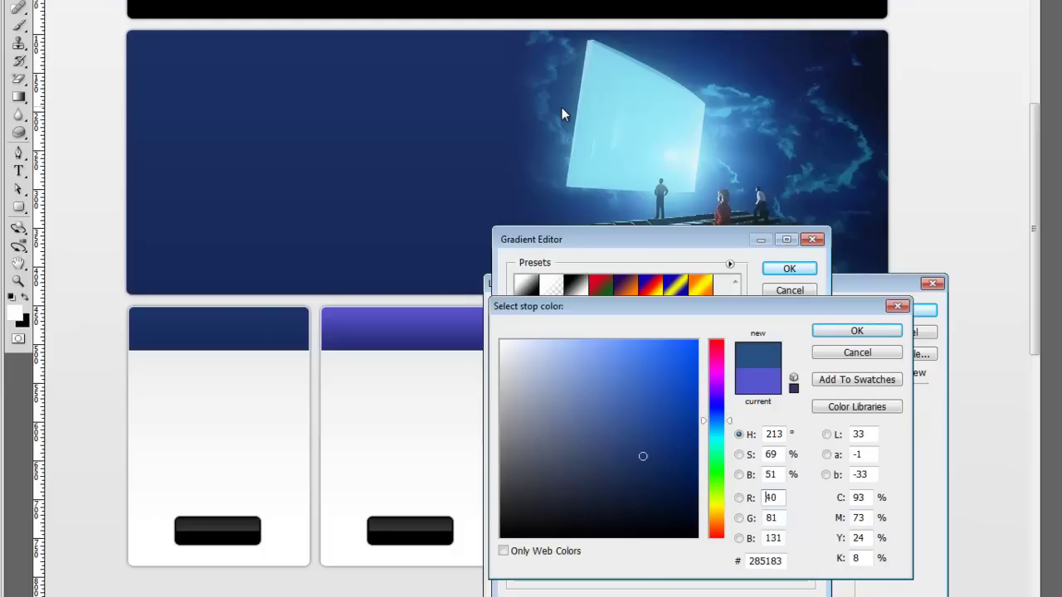
pyautogui.click(550, 125)
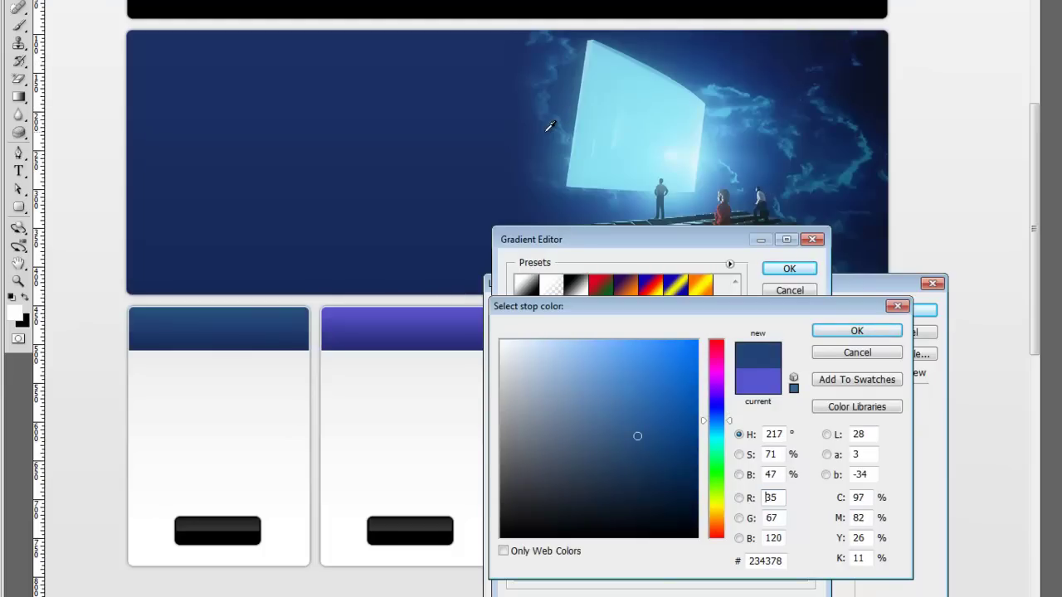
pyautogui.click(538, 144)
pyautogui.click(630, 429)
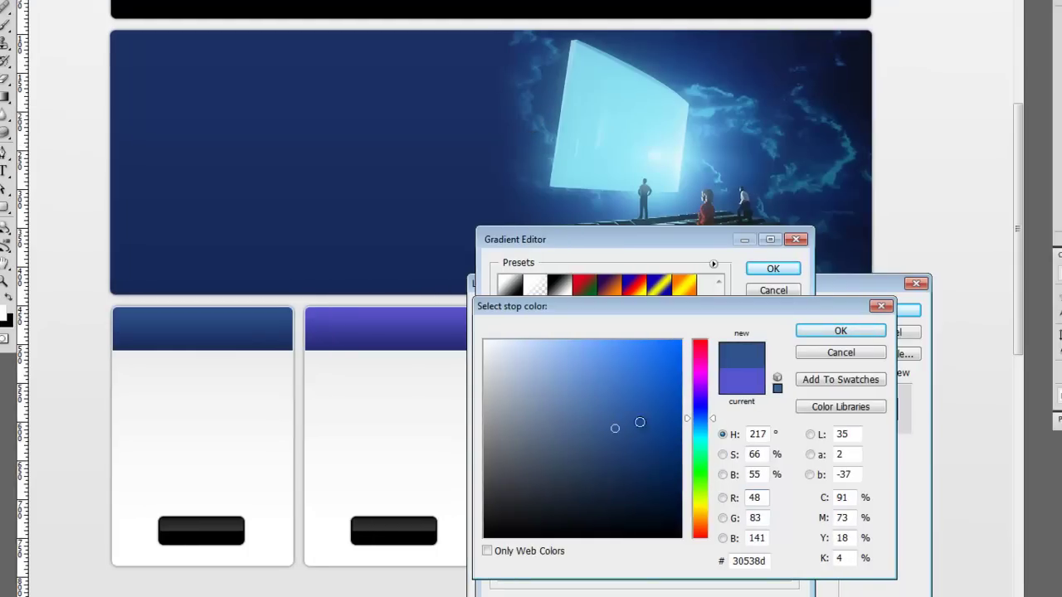
pyautogui.click(857, 331)
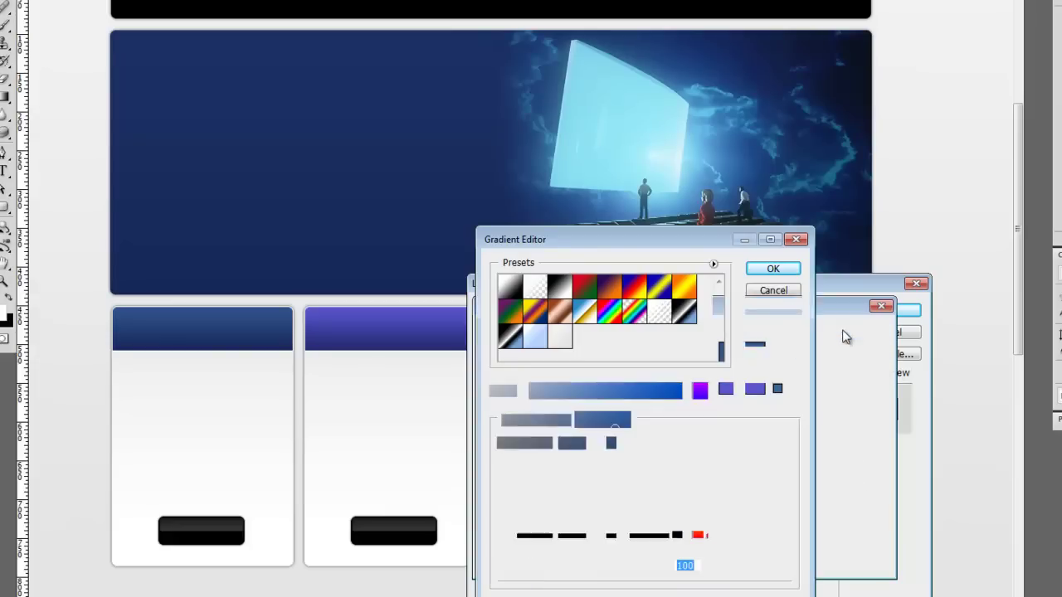
pyautogui.click(774, 271)
pyautogui.click(883, 310)
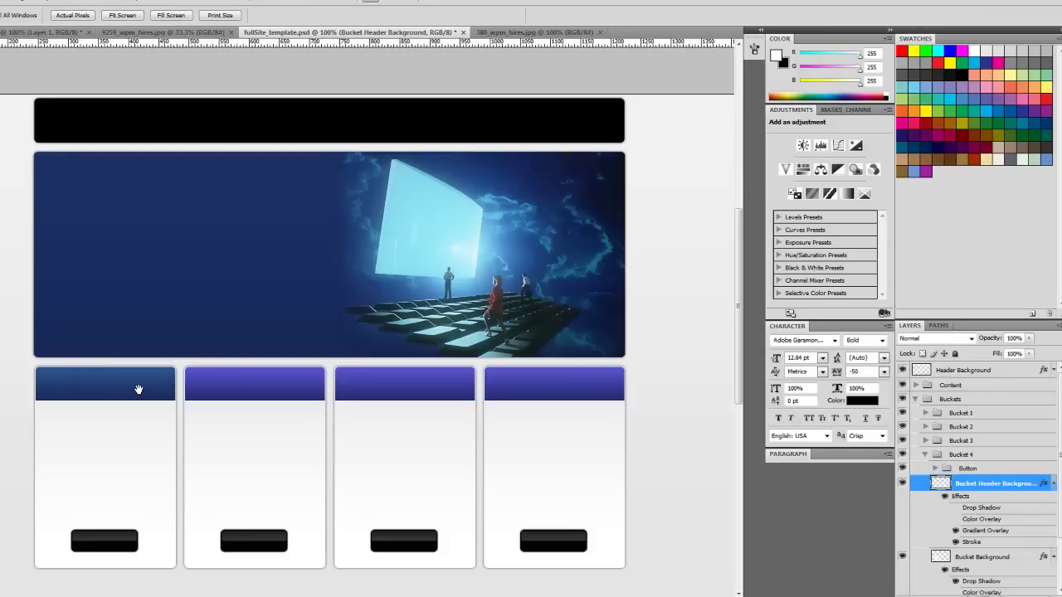
# - Copy the blue header's layer style and paste it onto Bucket 3's header background
pyautogui.rightClick(975, 489)
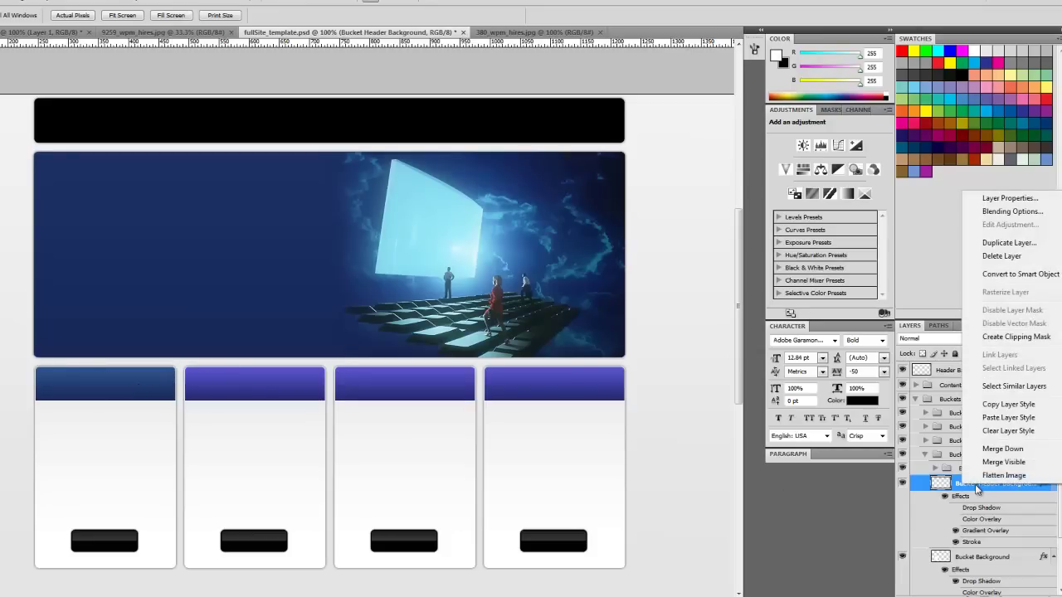
pyautogui.click(1021, 404)
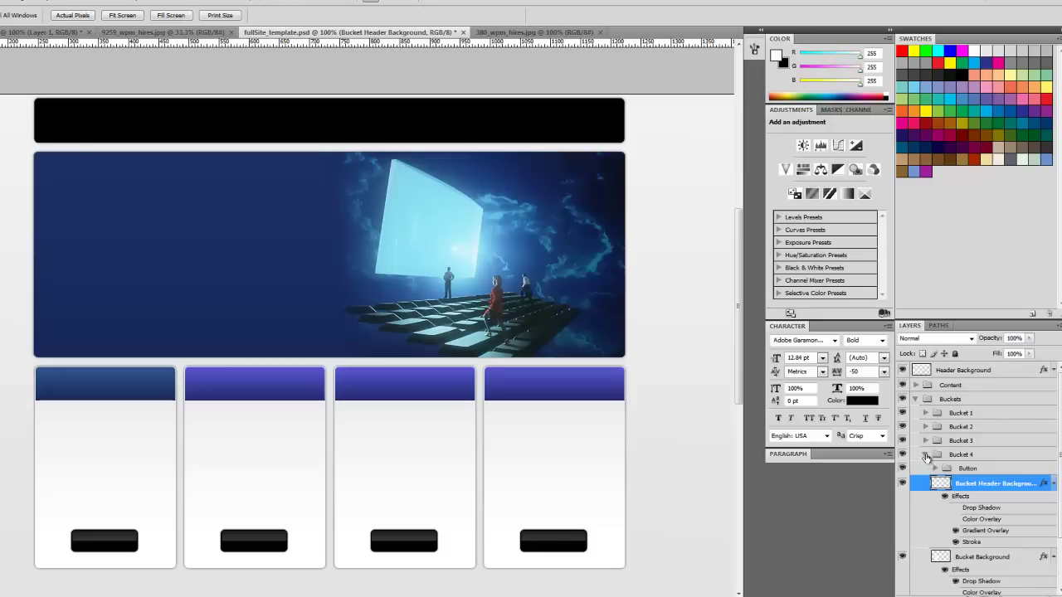
pyautogui.click(927, 457)
pyautogui.click(926, 442)
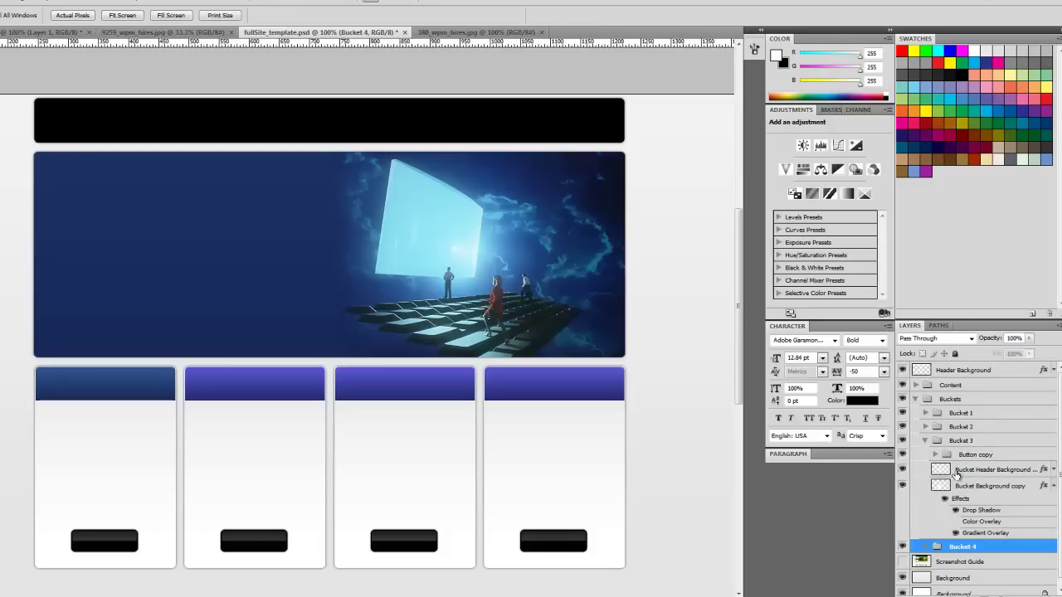
pyautogui.click(950, 470)
pyautogui.rightClick(954, 470)
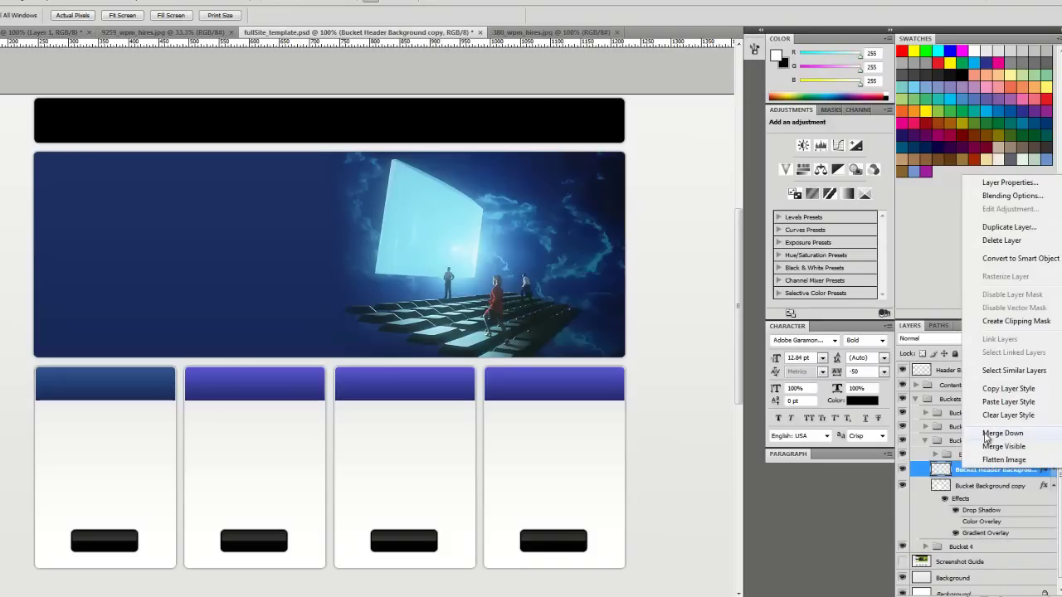
pyautogui.click(1018, 402)
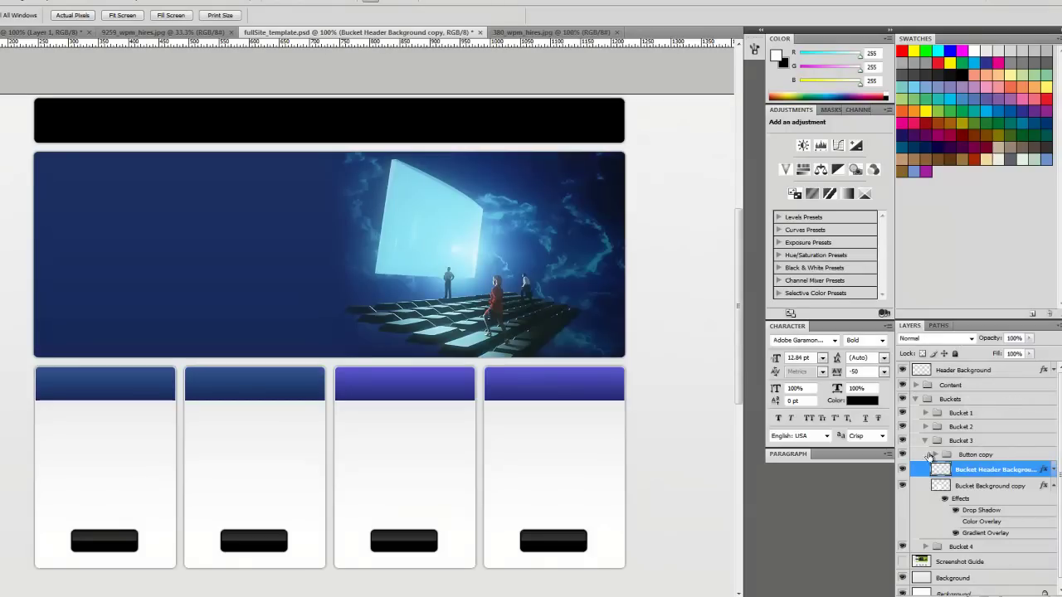
# - Collapse Bucket 3, select Bucket 1's header layer, then collapse the Buckets group
pyautogui.click(923, 443)
pyautogui.click(926, 413)
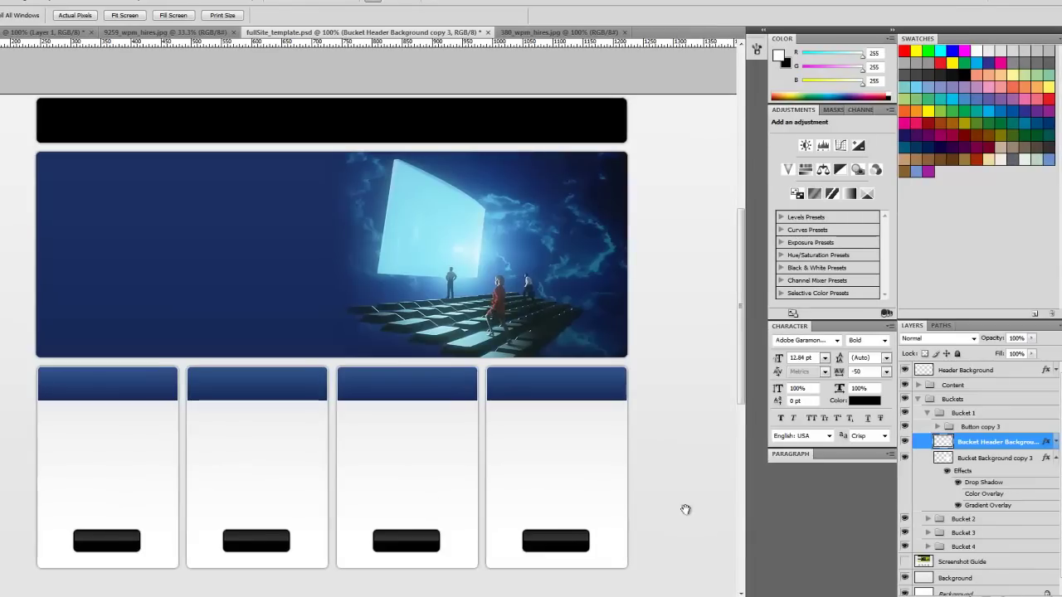
pyautogui.click(917, 399)
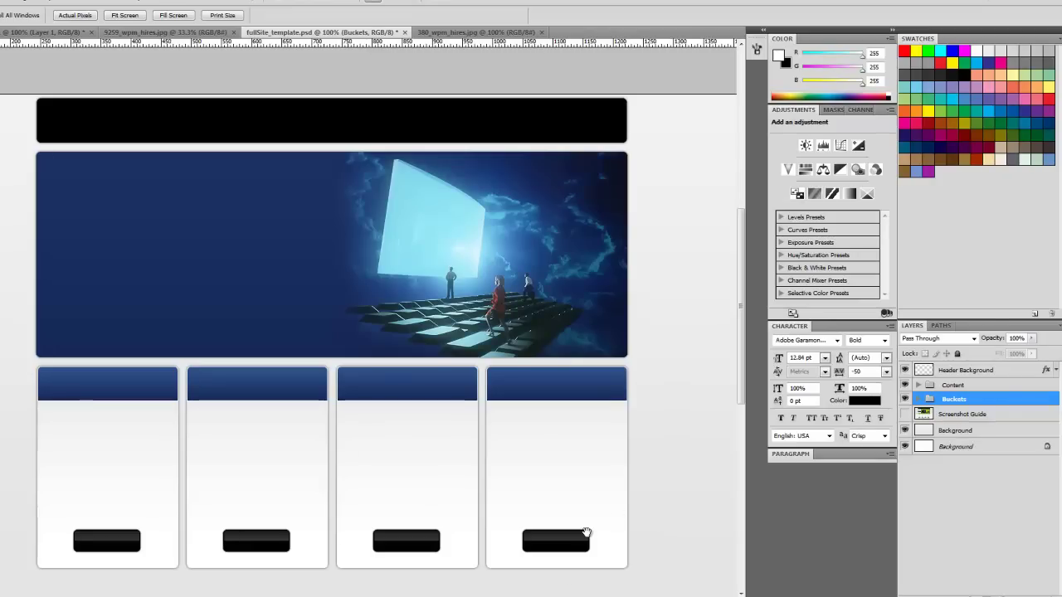
pyautogui.click(905, 414)
pyautogui.click(905, 399)
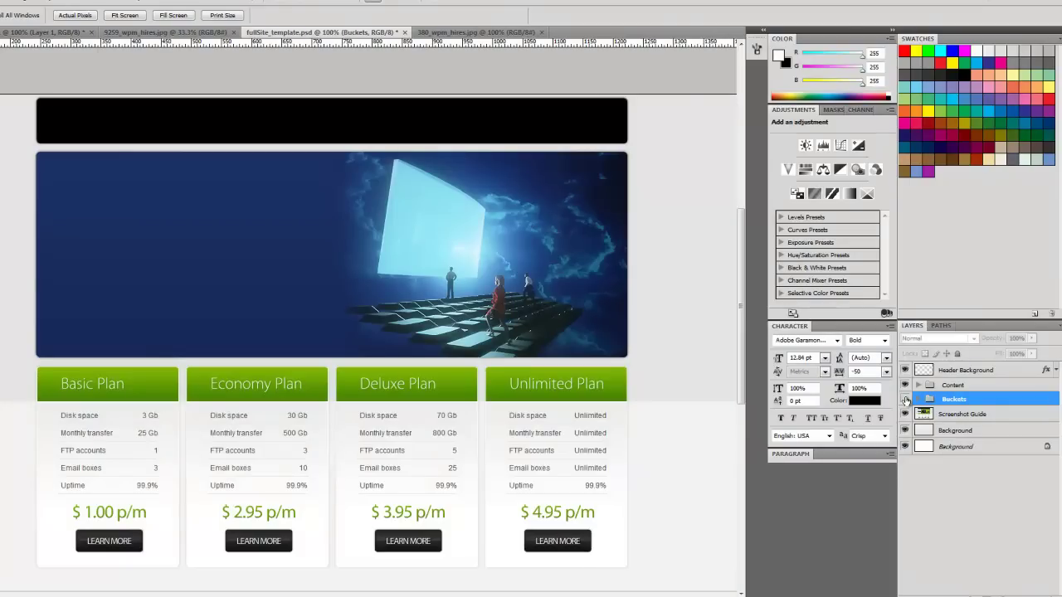
pyautogui.moveTo(459, 516); pyautogui.dragTo(481, 492)
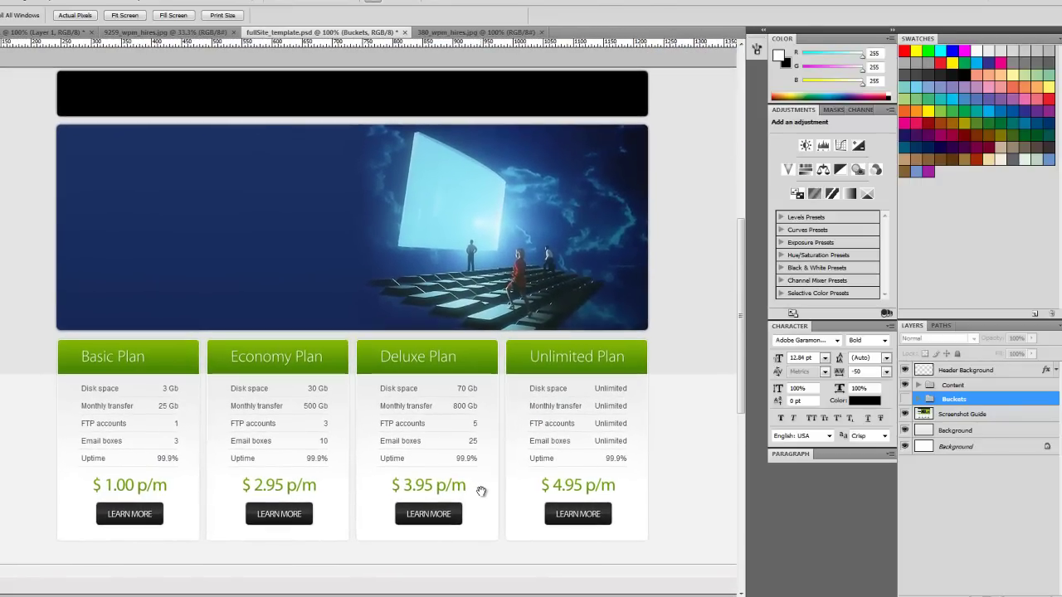
pyautogui.click(905, 385)
pyautogui.click(905, 386)
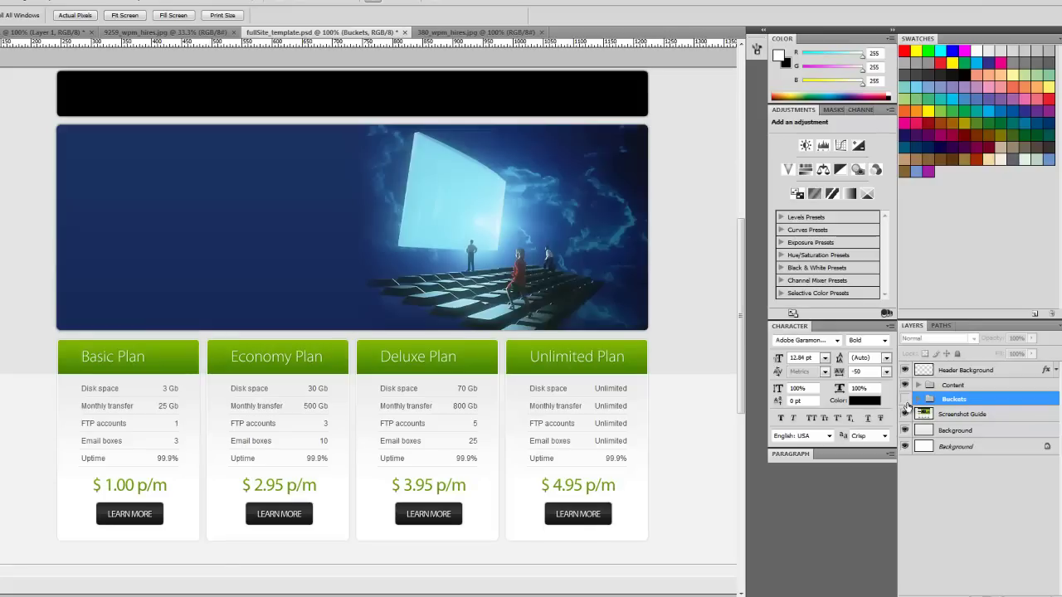
pyautogui.click(905, 414)
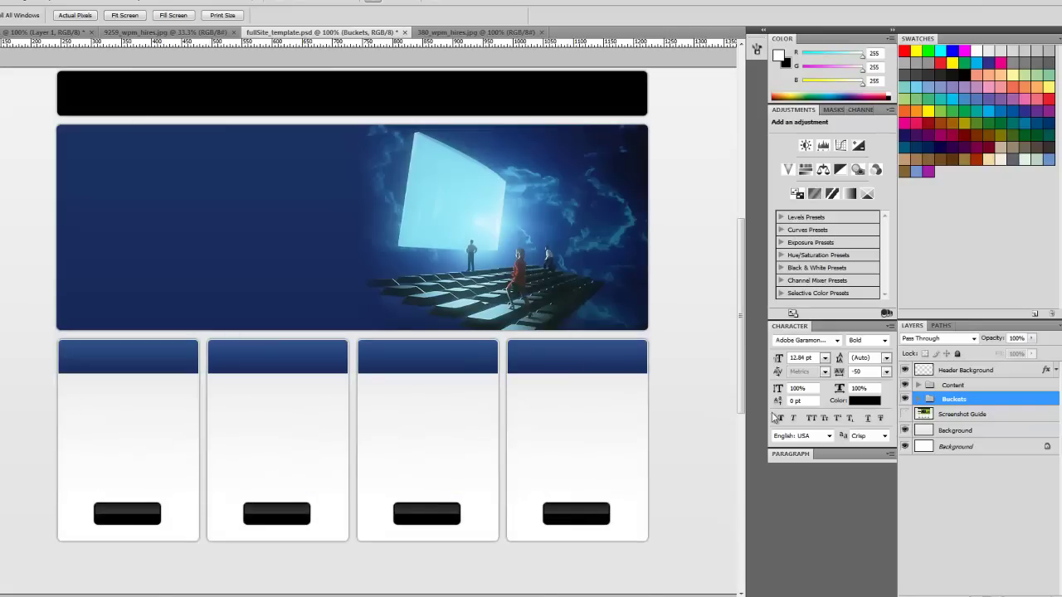